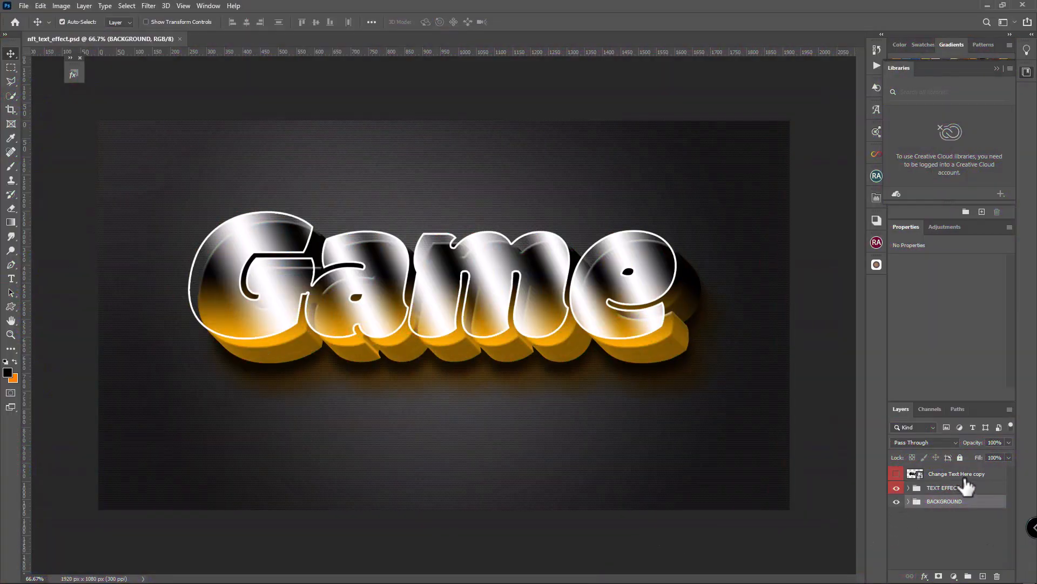
Step: Open the contents of the Change Text Here copy smart object and replace its text with "Pubg"
left_click(967, 478)
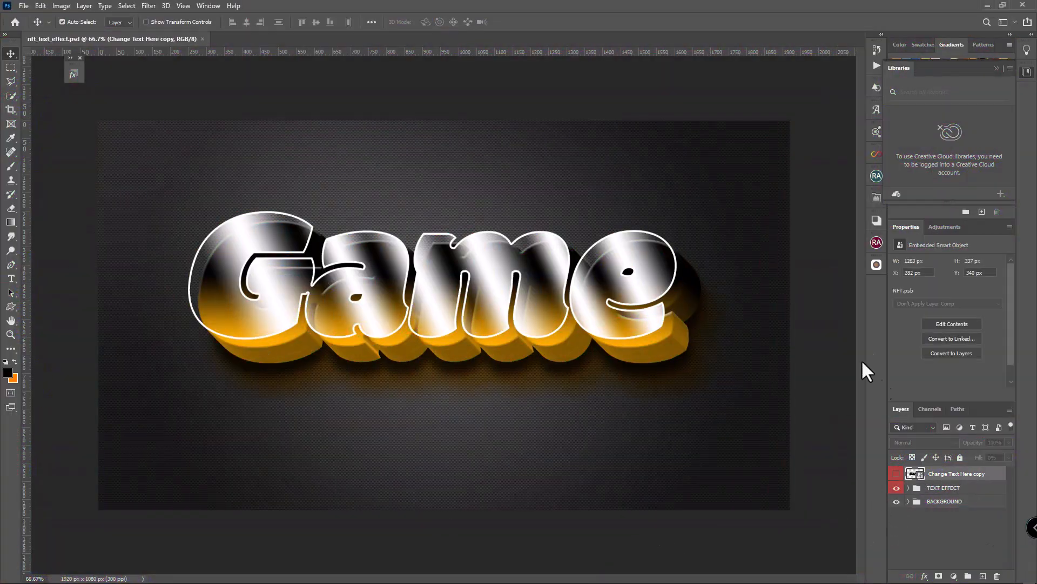
double_click(915, 474)
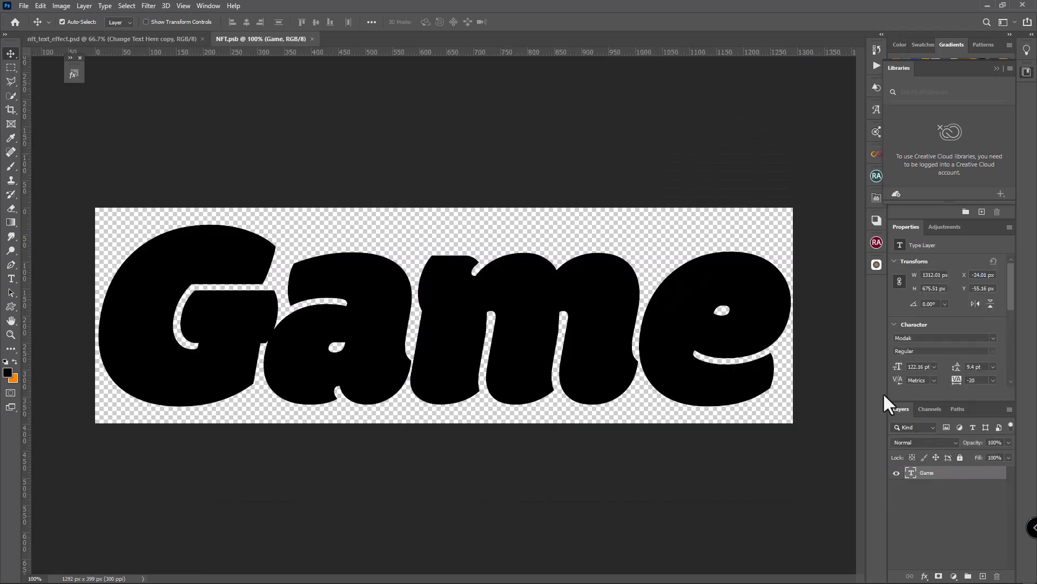
double_click(911, 473)
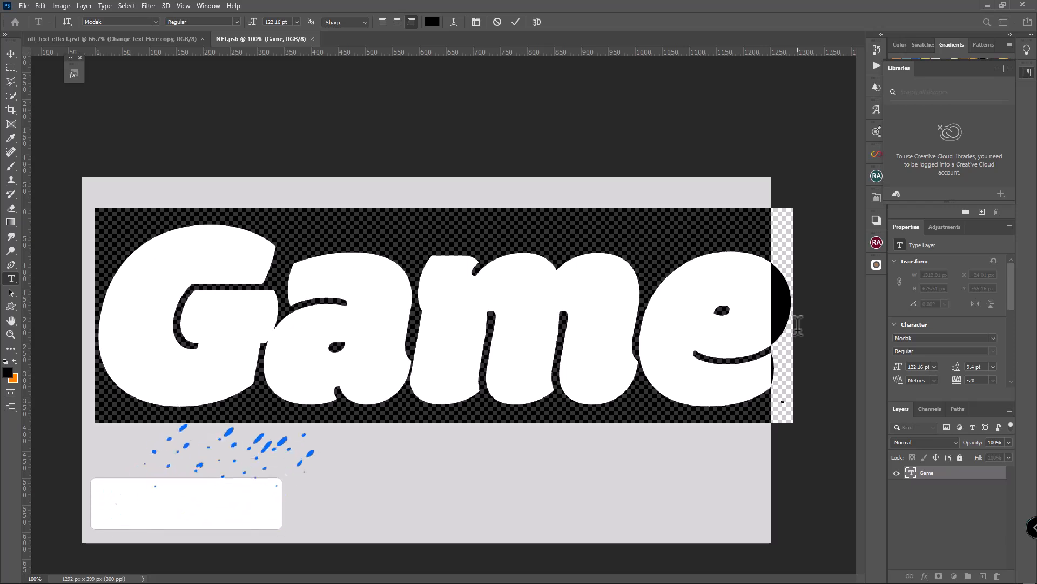
key("BackSpace")
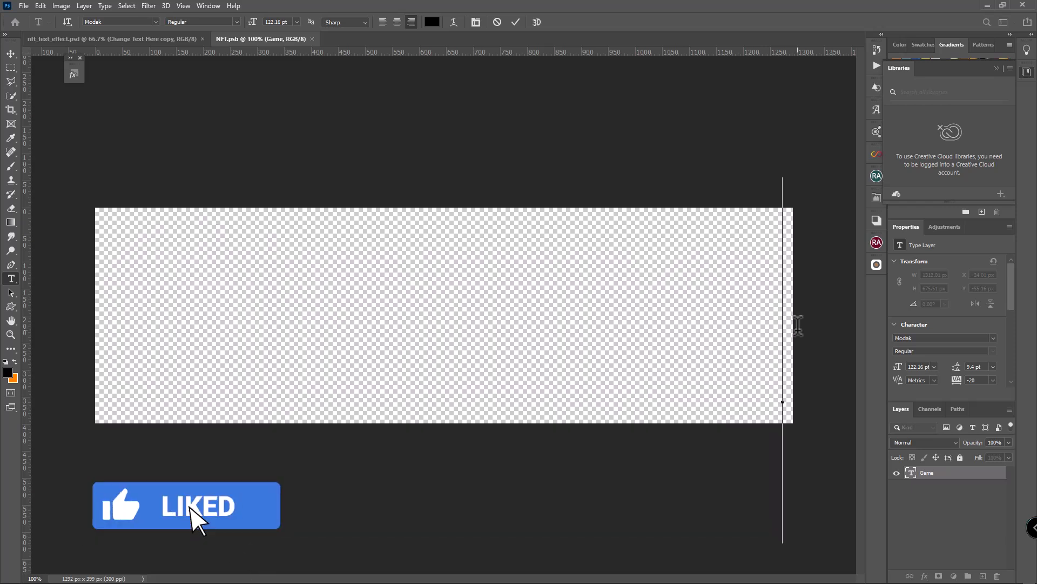
type("P")
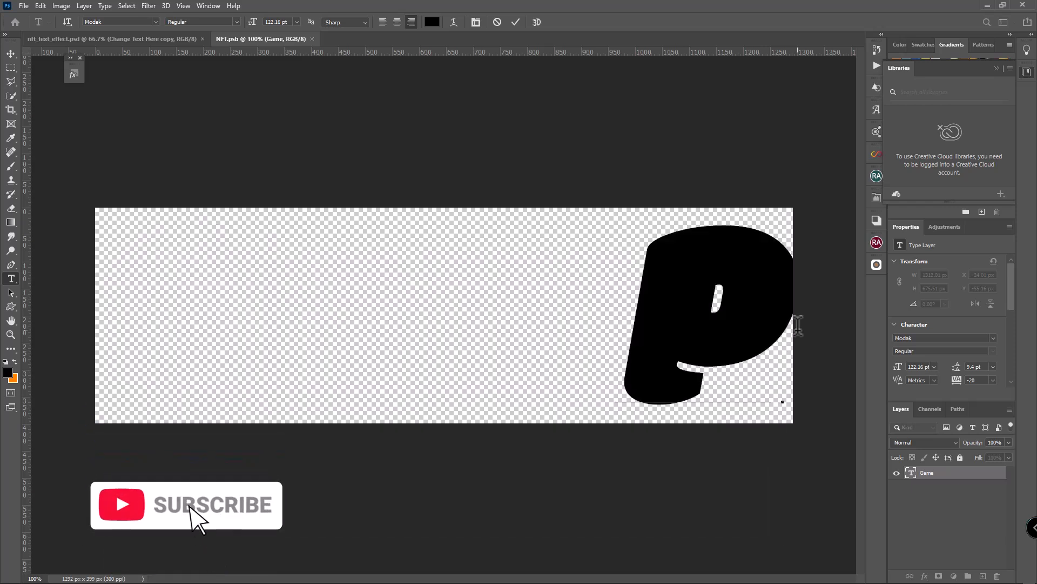
type("ubg")
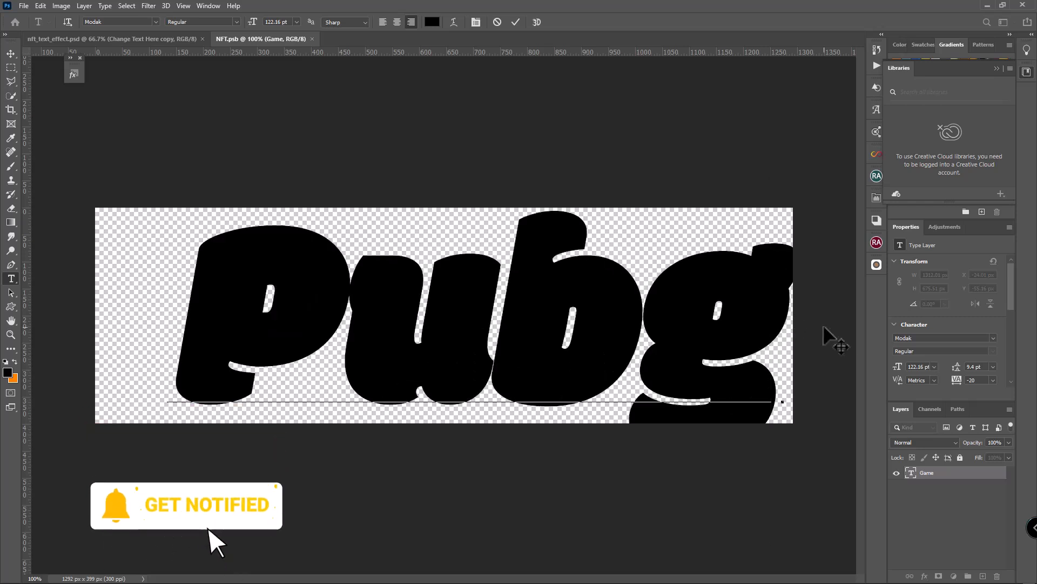
Step: Set the Pubg text's font to Pubg Sans and turn off its Faux Italic style
left_click(912, 473)
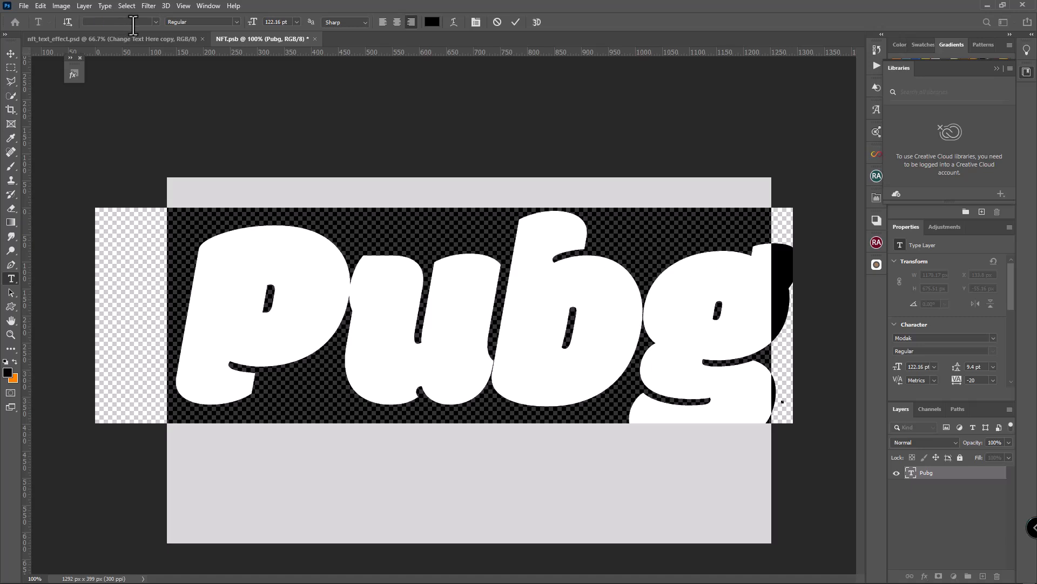
type("pub")
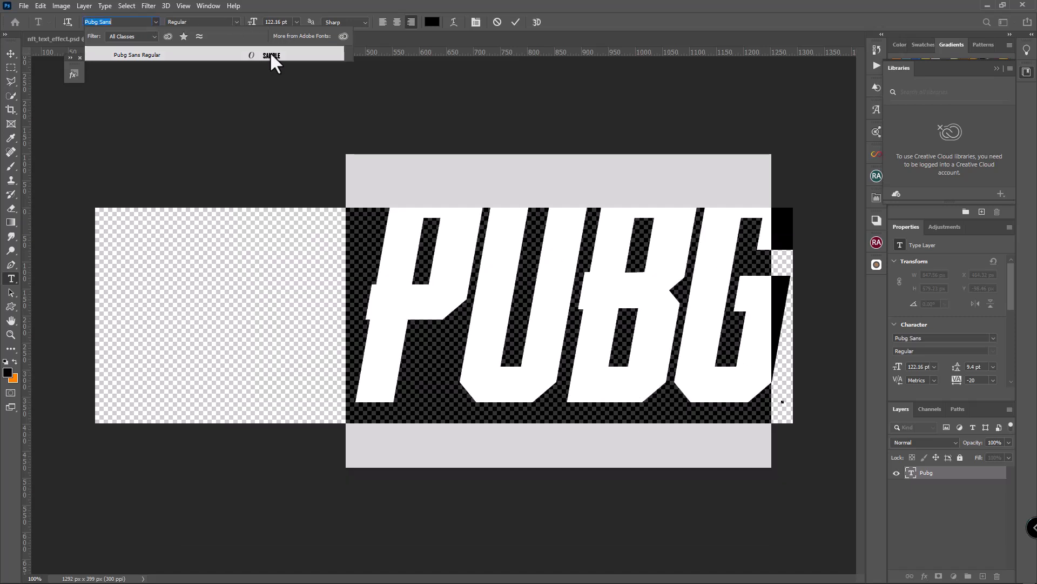
left_click(270, 51)
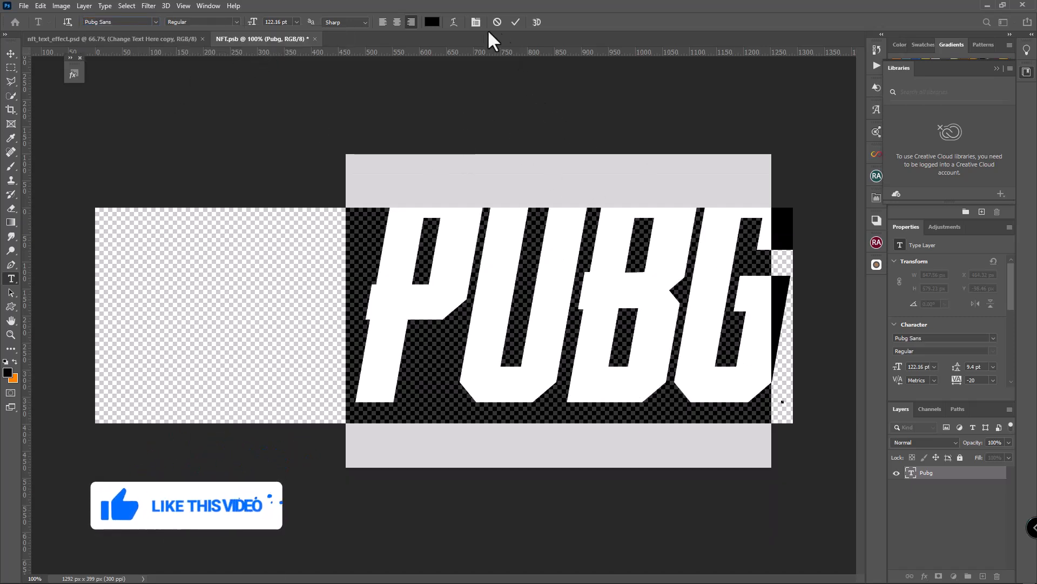
left_click(476, 22)
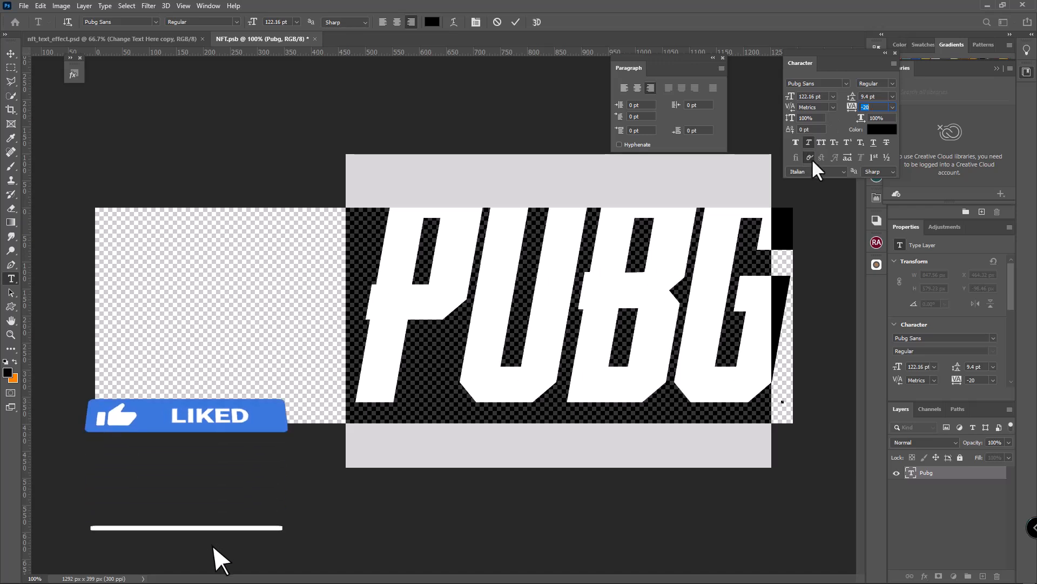
left_click(809, 143)
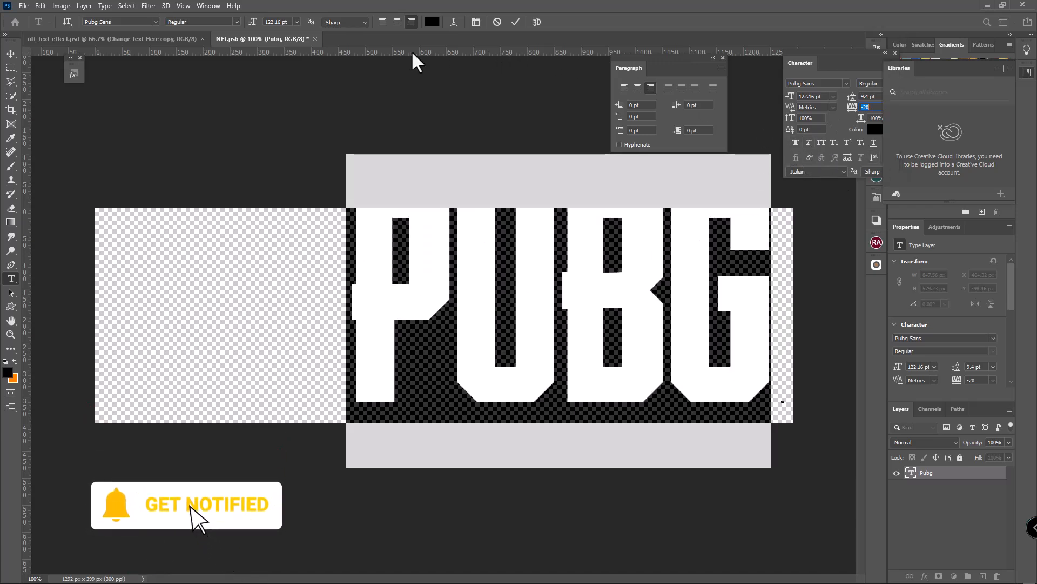
Step: Center the Pubg text on the canvas, scaled down slightly to about 119 pt, and save and close the NFT.psb smart object
left_click(9, 54)
left_click_drag(708, 285, 545, 328)
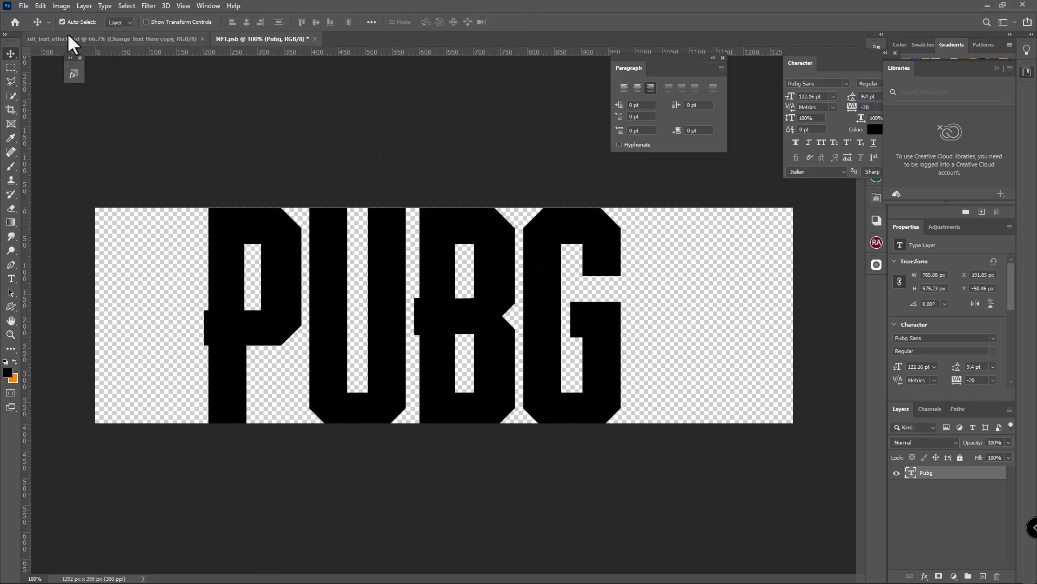
left_click(40, 6)
left_click(64, 241)
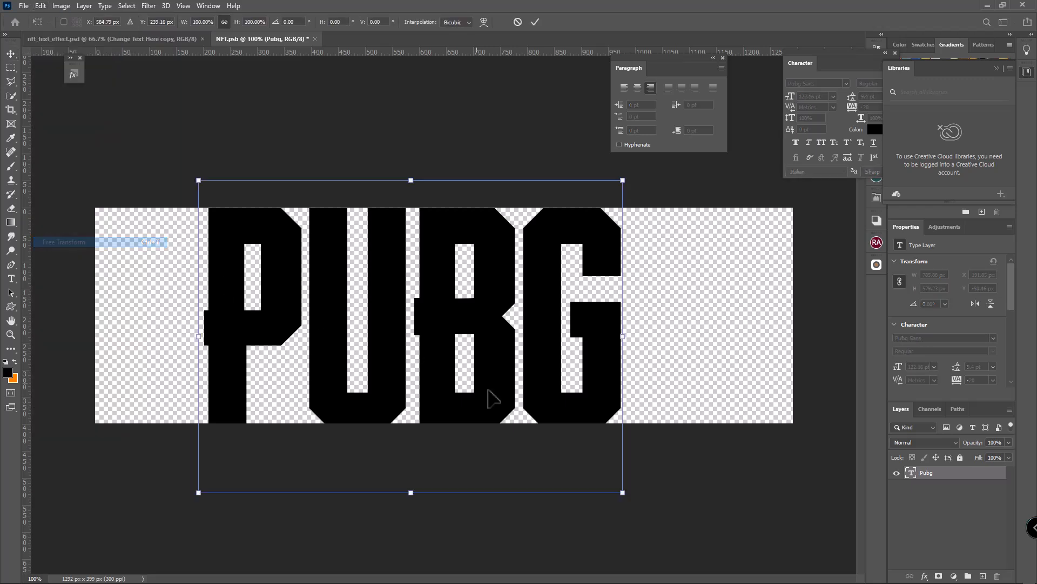
left_click(11, 54)
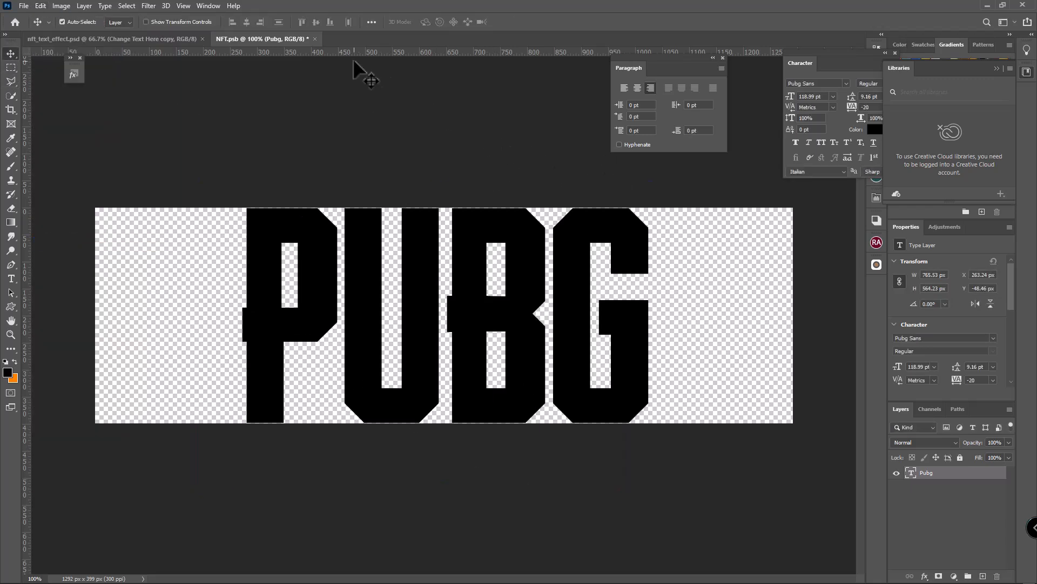
left_click(314, 39)
left_click(469, 219)
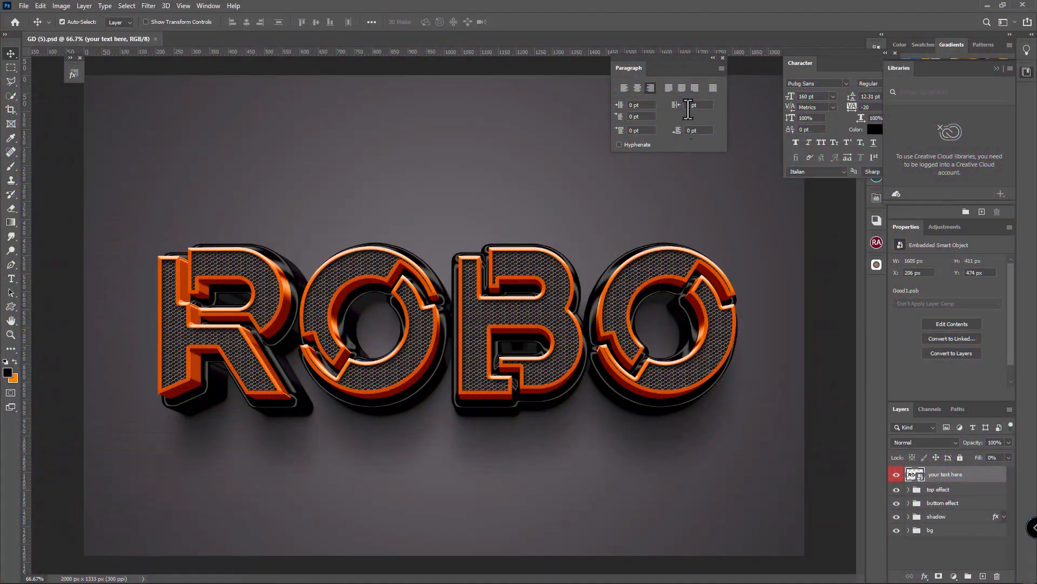
Step: Open the contents of the "your text here" smart object and replace the robo text with "TEXT"
left_click(723, 58)
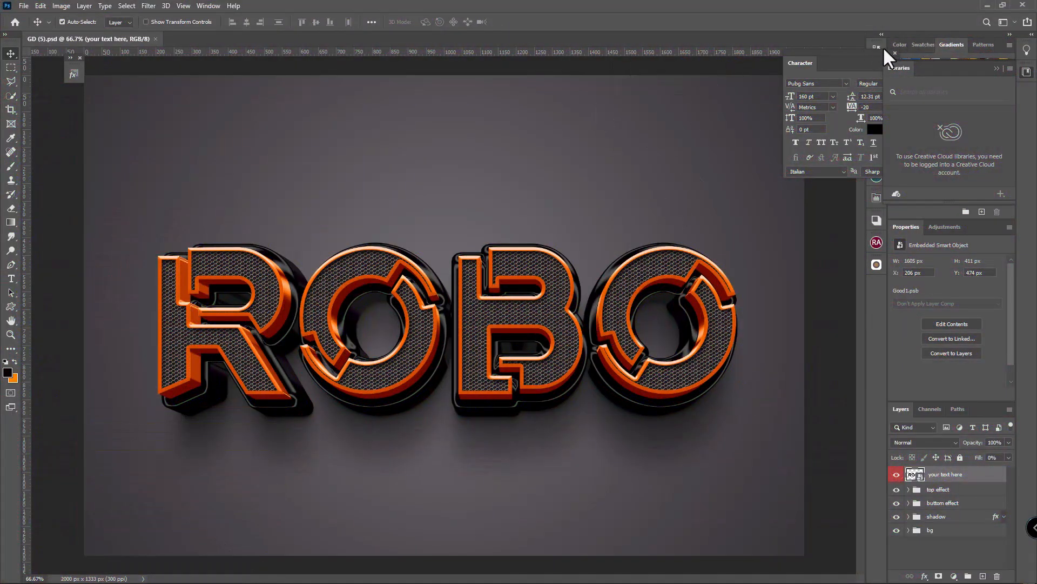
double_click(921, 476)
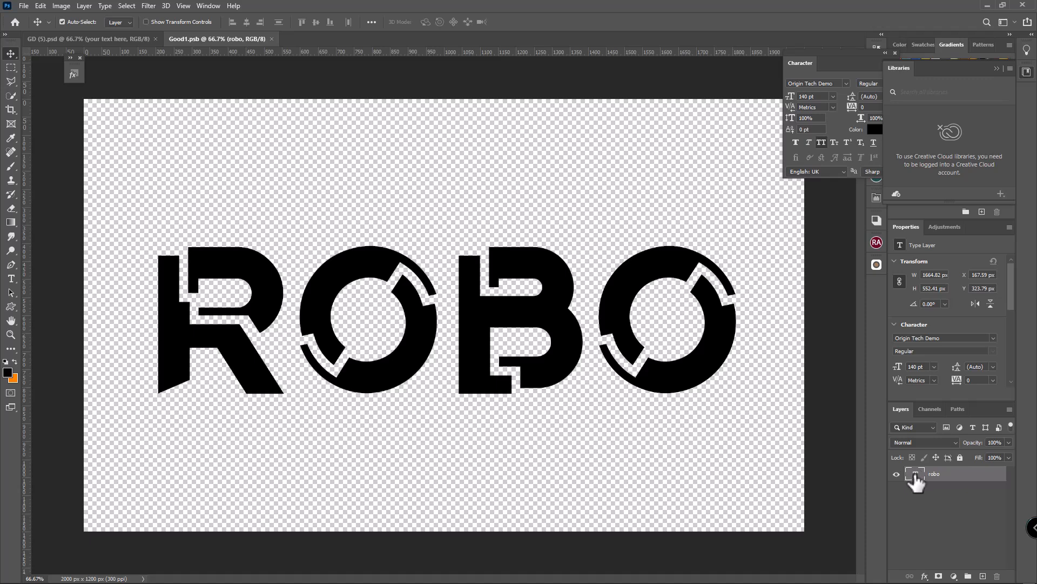
double_click(915, 476)
left_click(656, 351)
key("ctrl+a")
key("BackSpace")
type("TEXT")
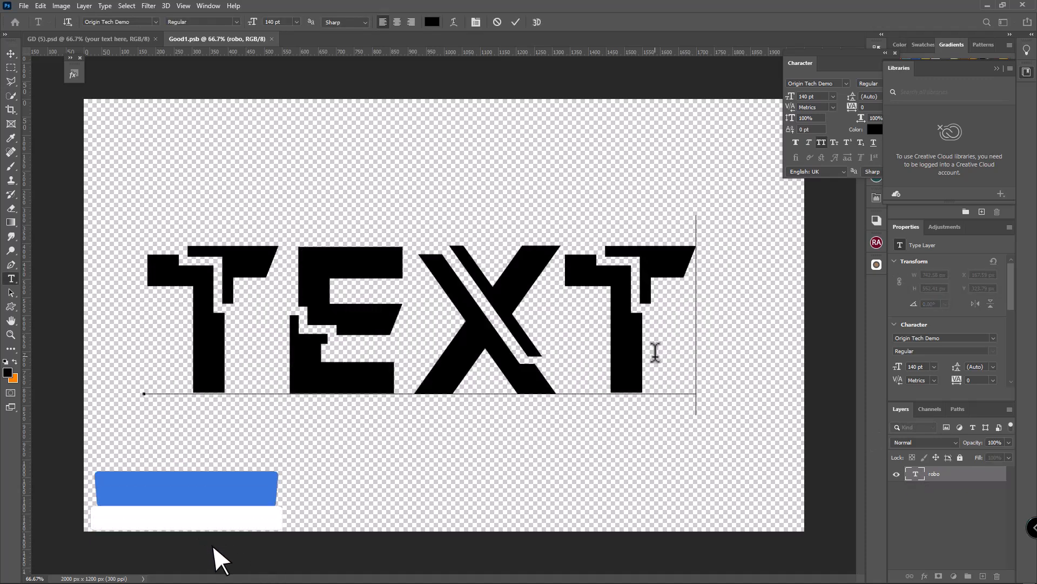
Step: Center the new text horizontally on the canvas, and save and close the Good1.psb smart object
left_click(11, 54)
mouse_move(538, 301)
left_mouse_down()
mouse_move(562, 296)
mouse_move(548, 296)
left_mouse_up()
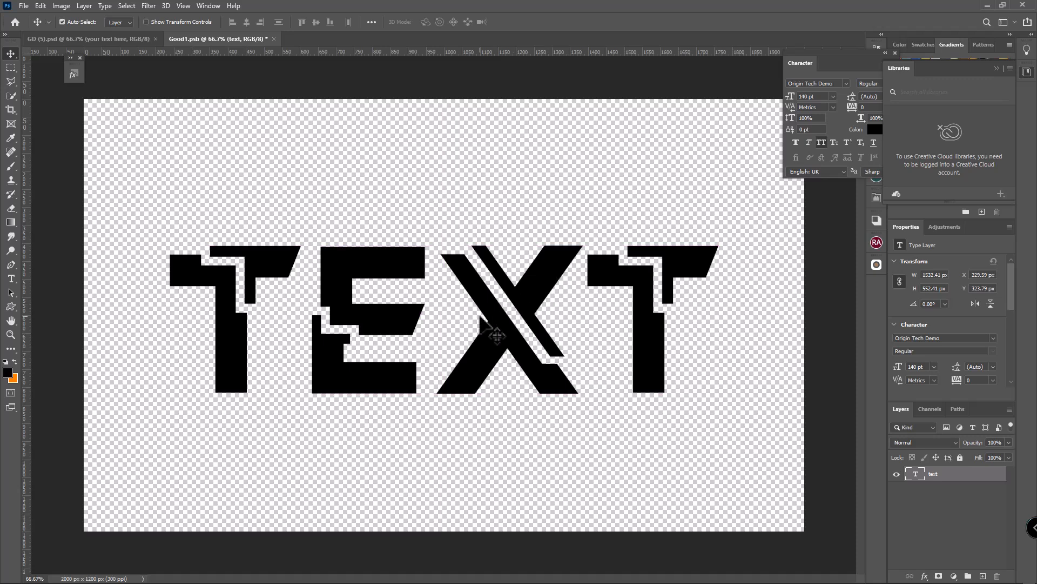
left_click(273, 38)
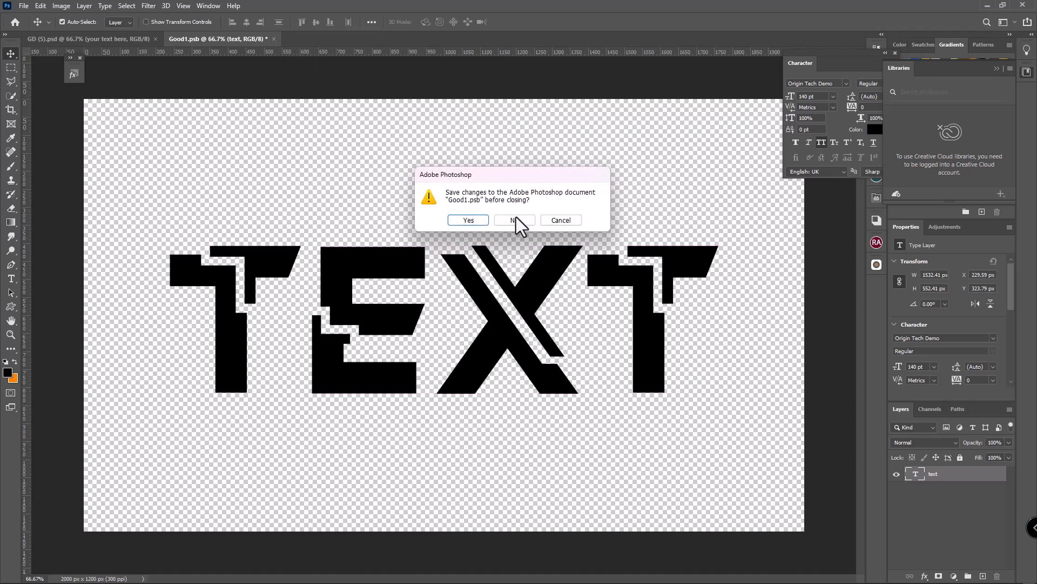
left_click(463, 220)
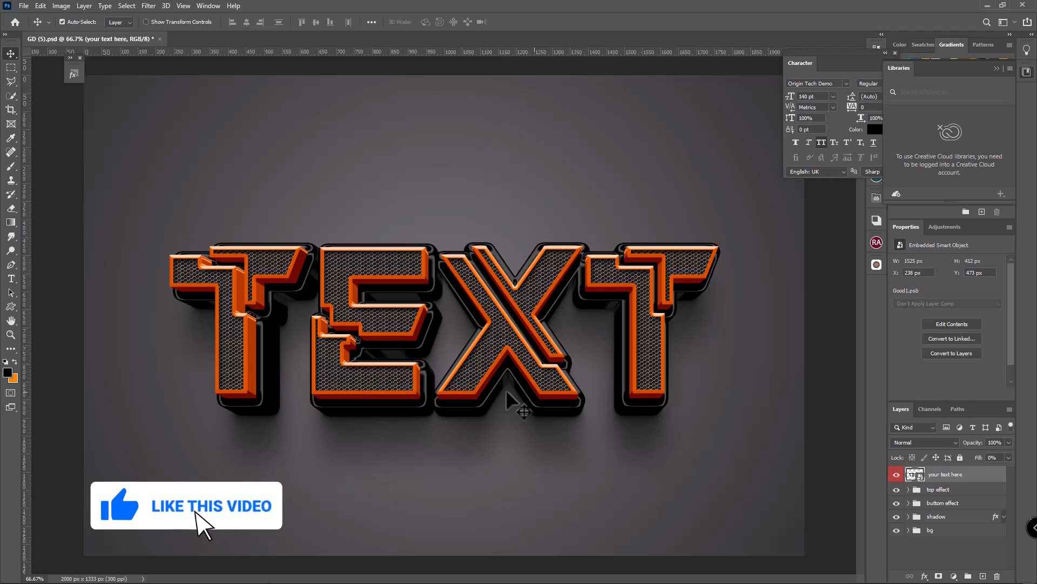
Step: Expand the top effect group and open the layer style settings of its Robo copy layer
left_click(961, 491)
left_click(896, 489)
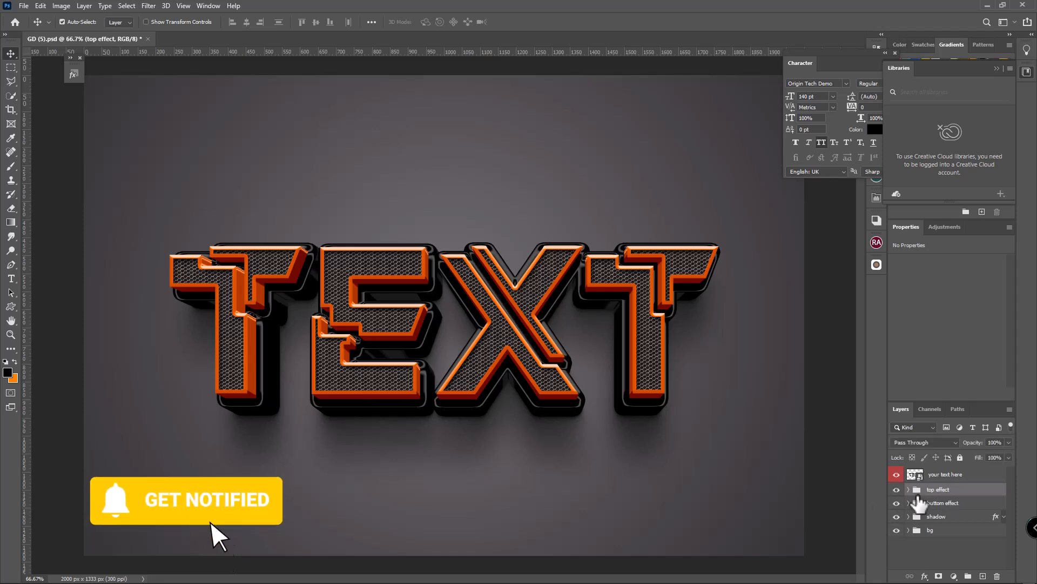
left_click(967, 503)
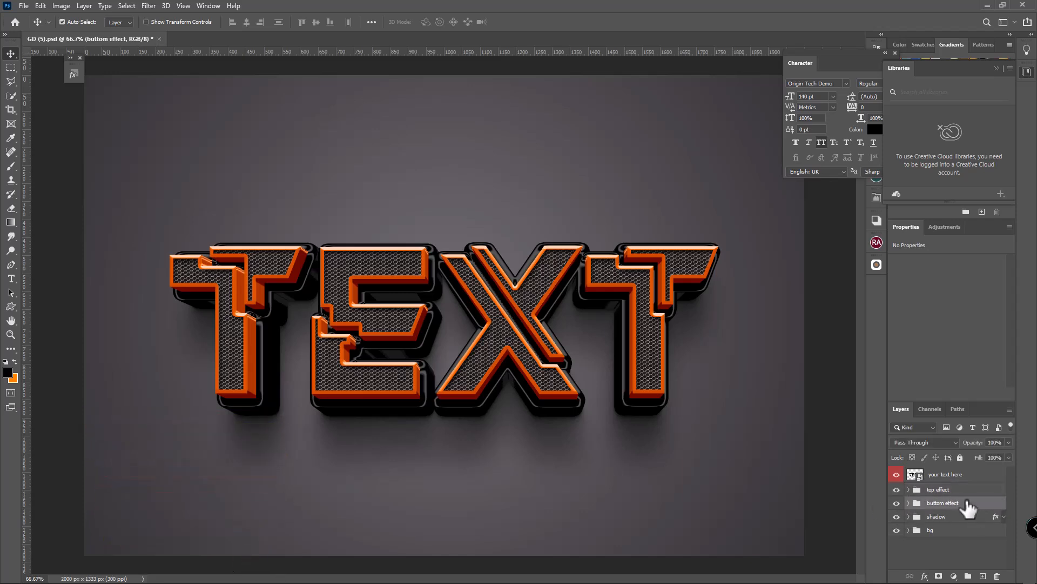
left_click(909, 489)
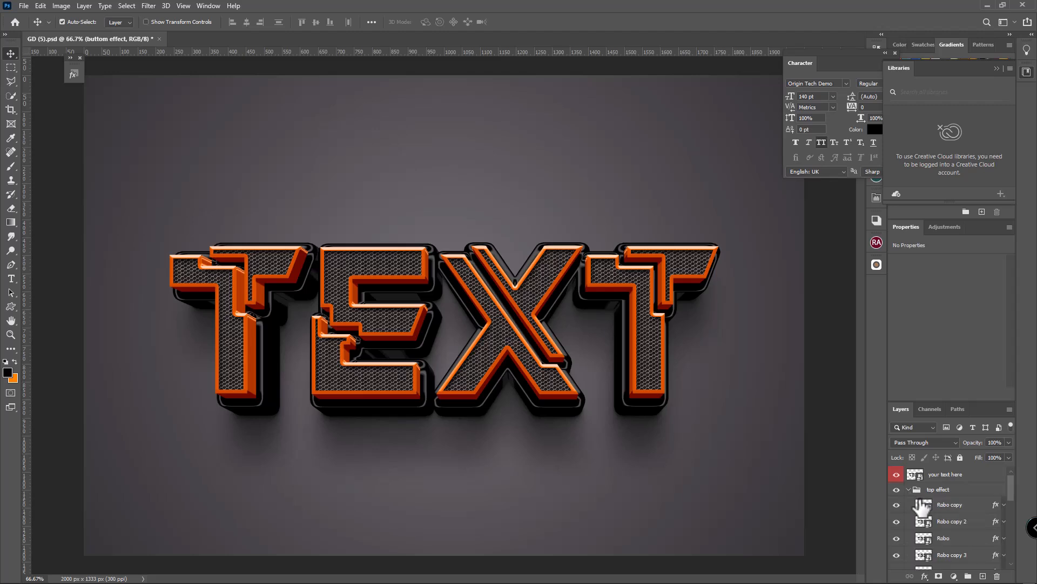
left_click(995, 506)
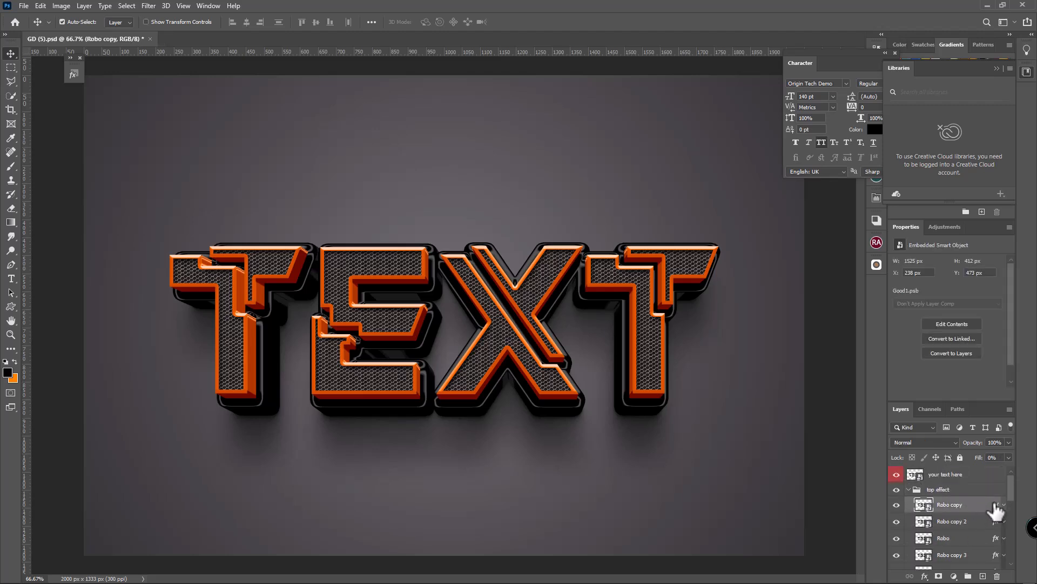
double_click(995, 506)
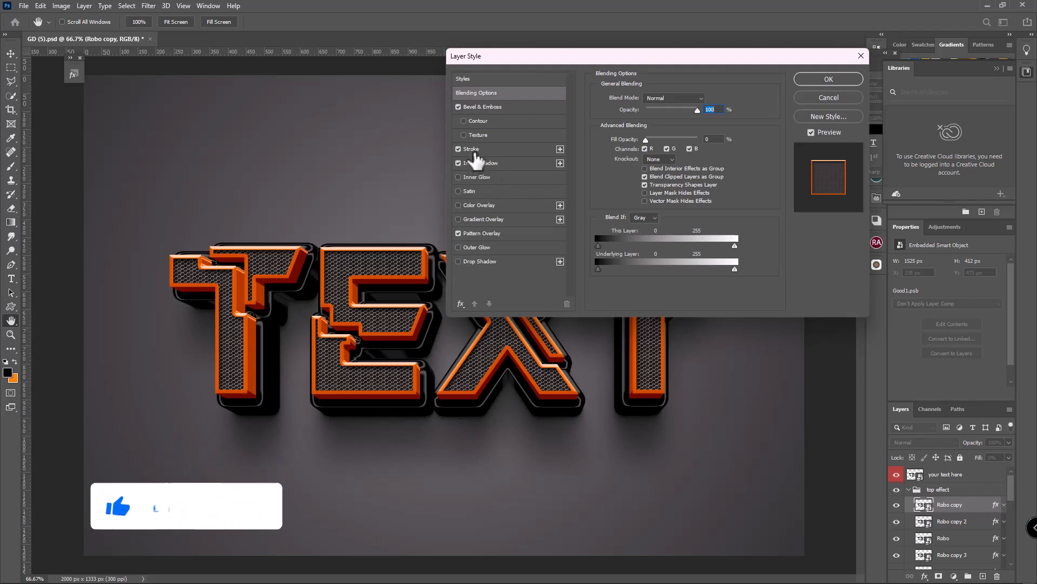
Step: Try red, magenta, blue, black and near-white as the Robo copy layer's stroke color, and discard the color change
left_click(474, 151)
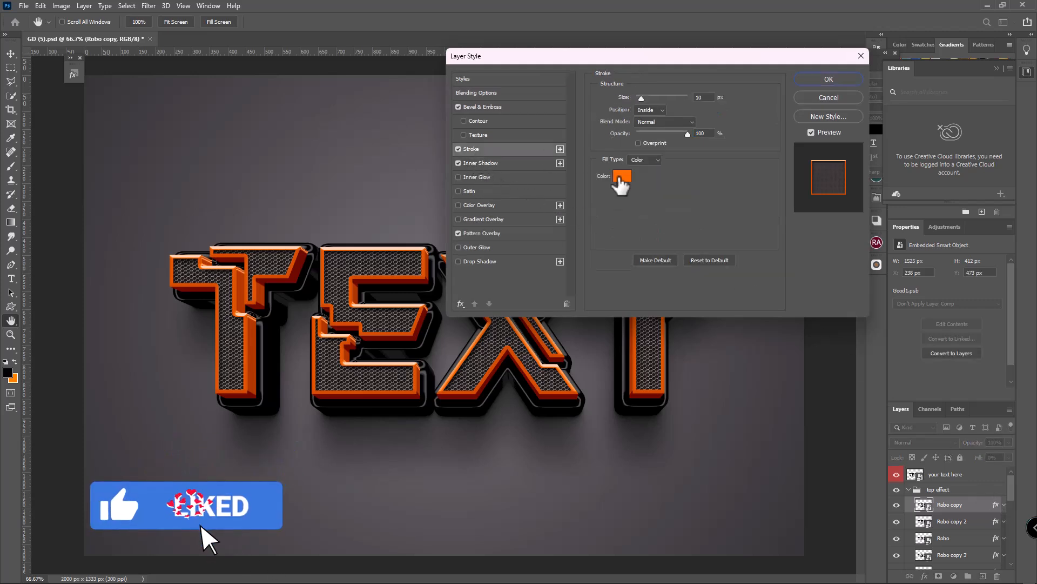
left_click(622, 176)
left_click(850, 180)
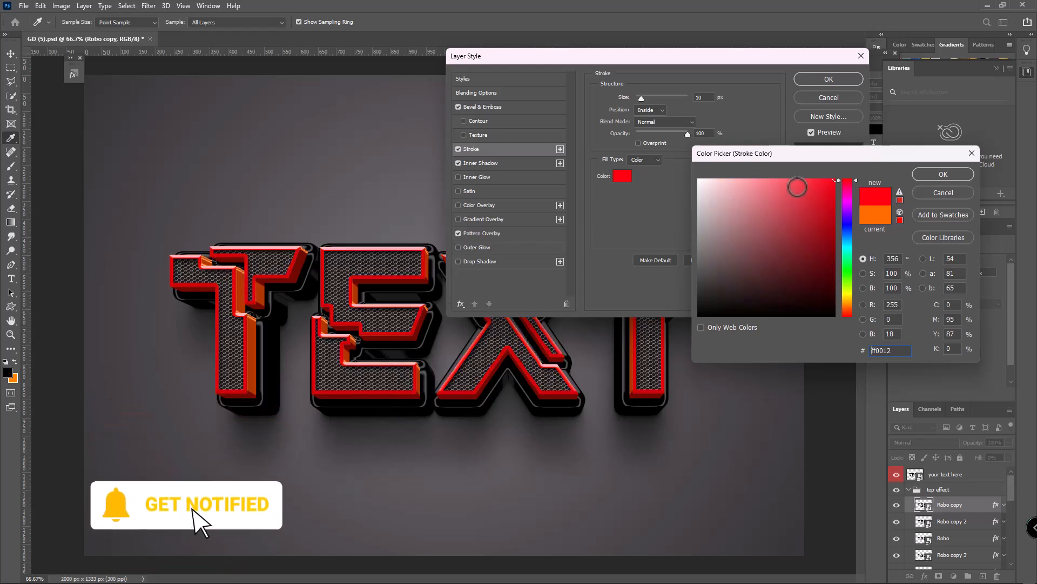
left_click(847, 200)
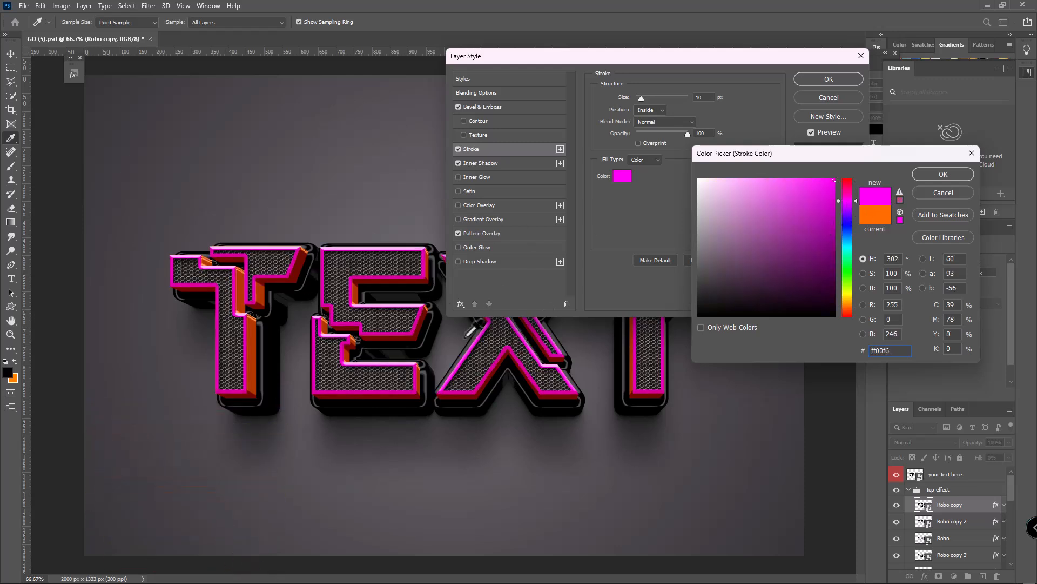
left_click(846, 227)
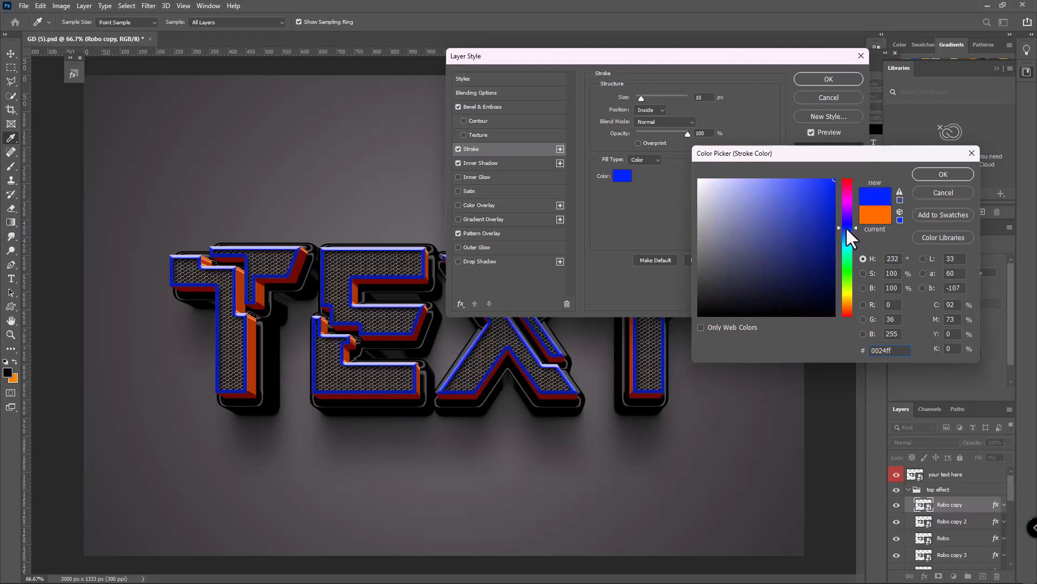
left_click(702, 314)
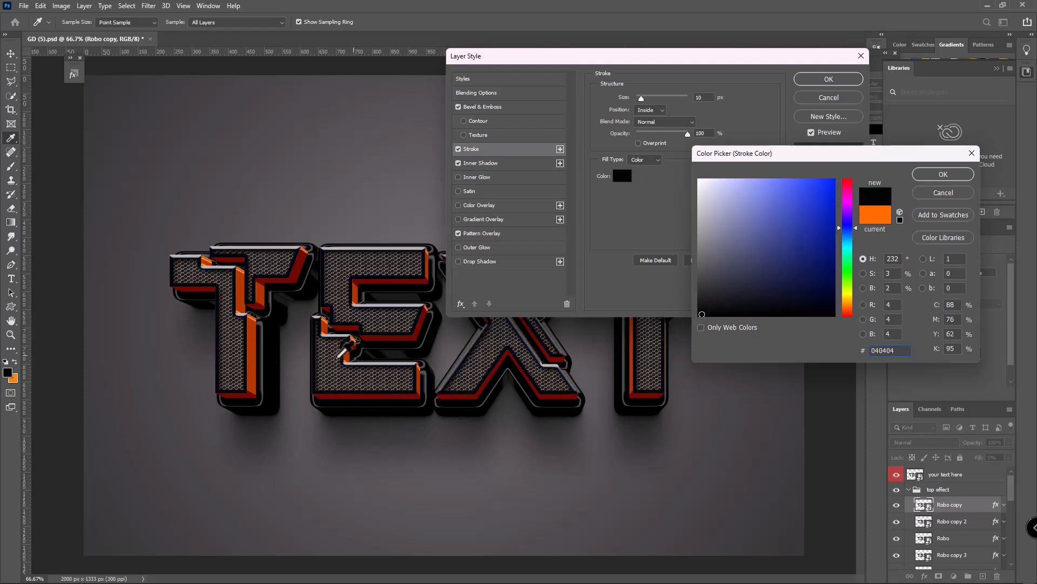
left_click(701, 182)
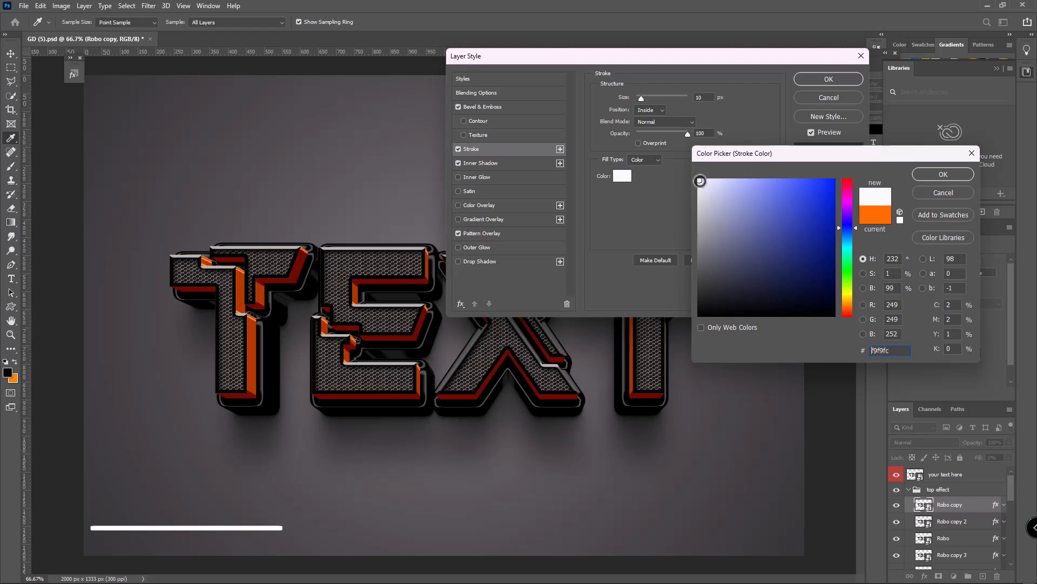
left_click(950, 192)
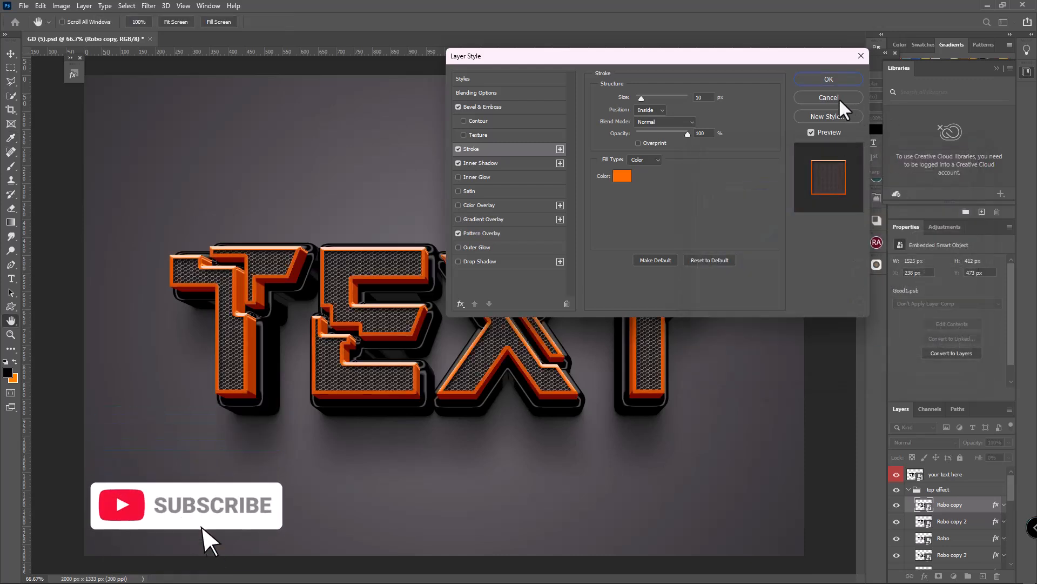
Step: Try near-white, pinkish red and red as the Robo copy layer's inner shadow color, and discard the color change
left_click(483, 163)
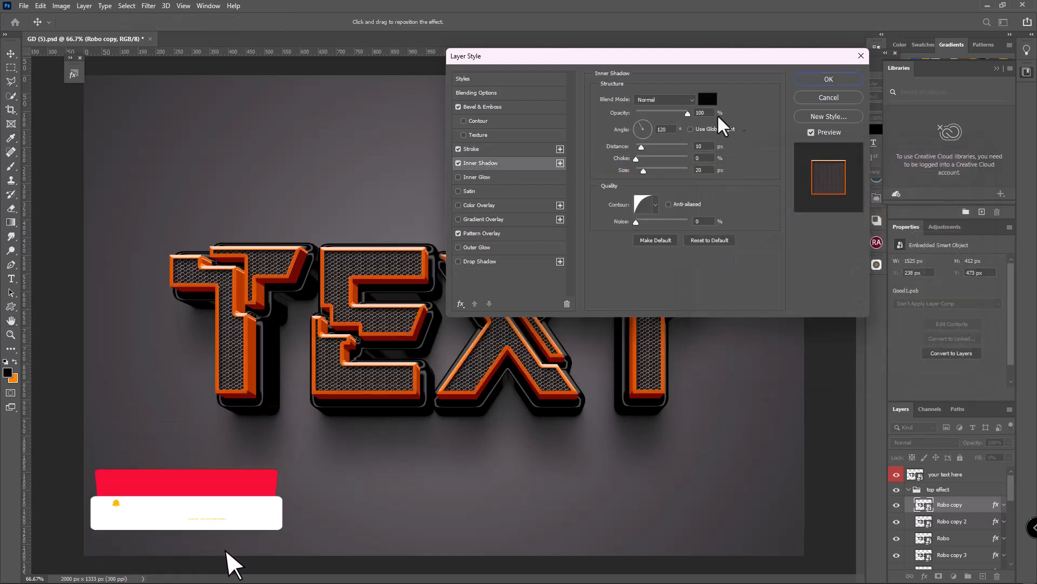
left_click(706, 100)
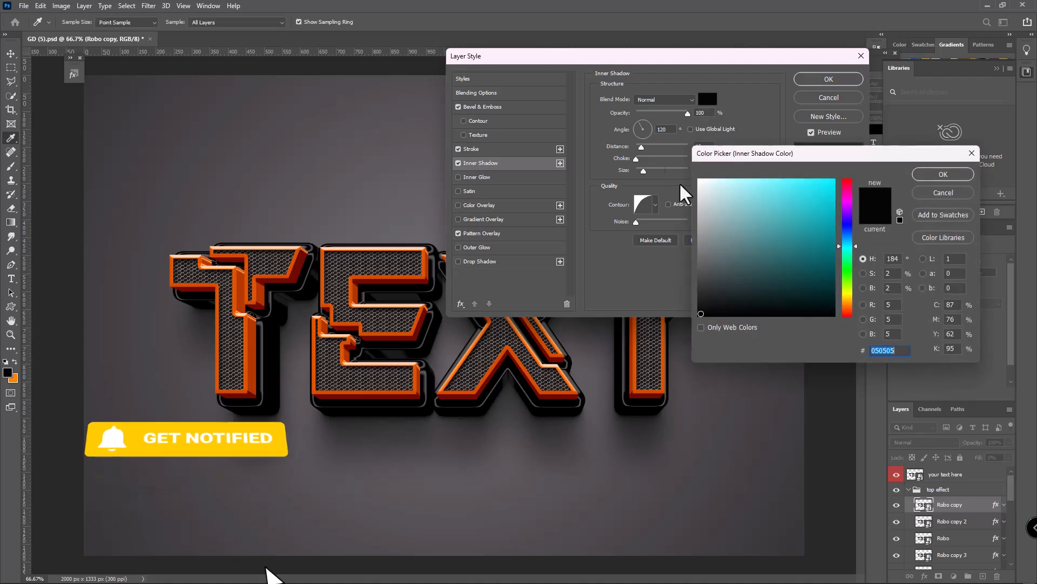
left_click(700, 184)
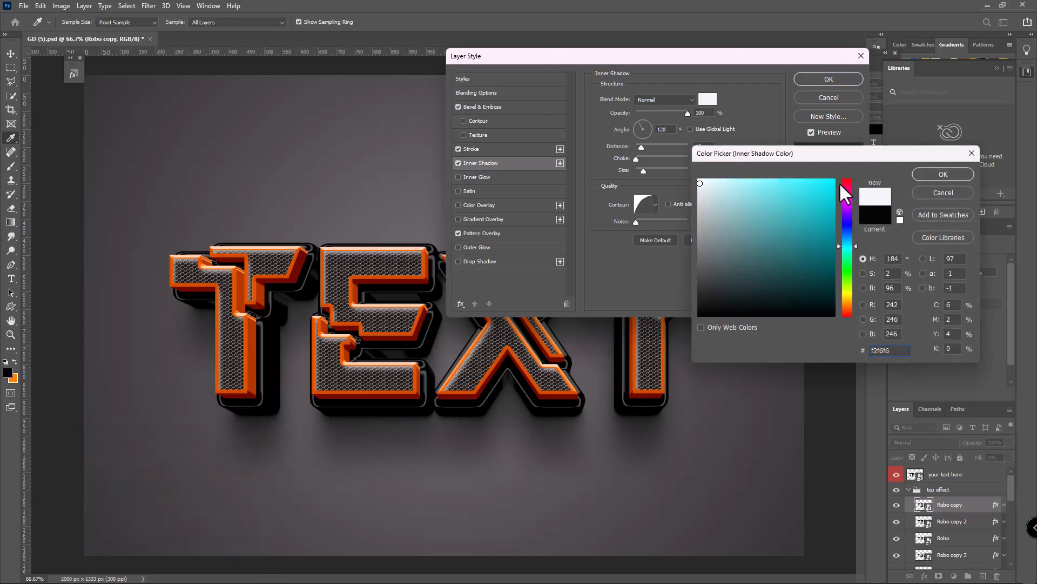
left_click(844, 185)
left_click(831, 181)
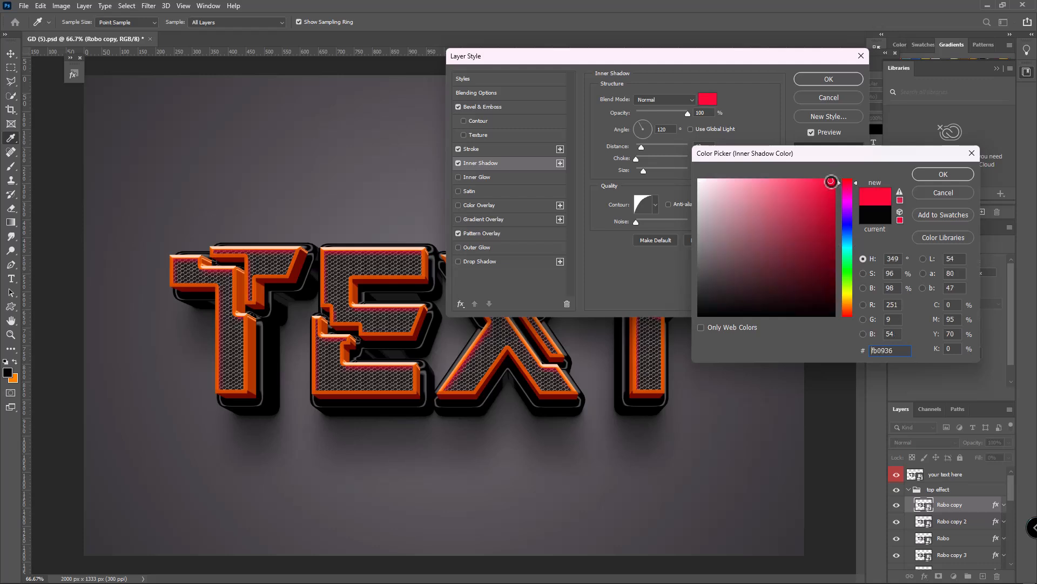
left_click(845, 314)
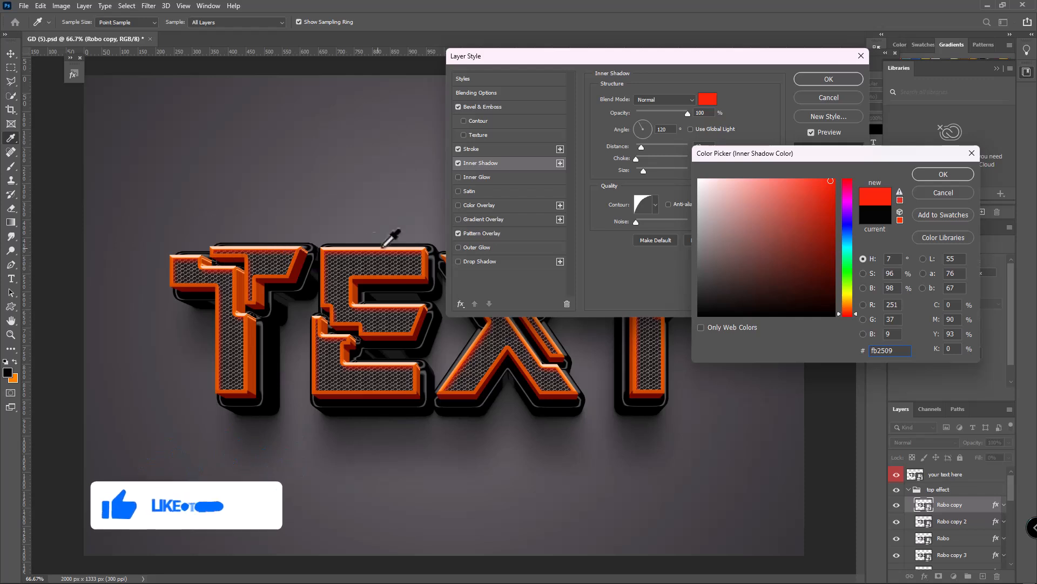
left_click(943, 192)
Step: Open the Robo copy layer's Pattern Overlay settings and browse the available pattern groups
left_click(482, 233)
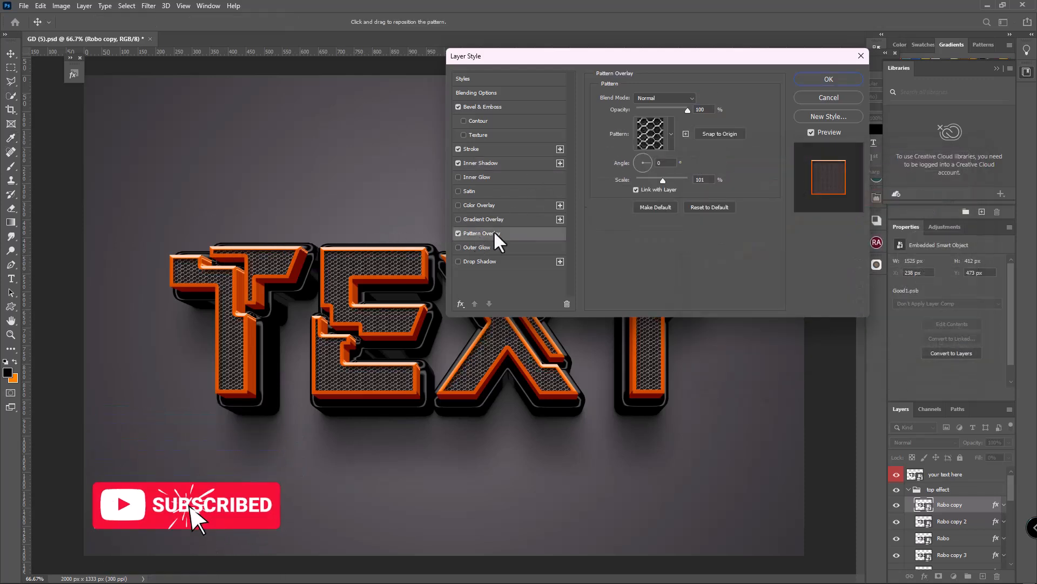
left_click(652, 138)
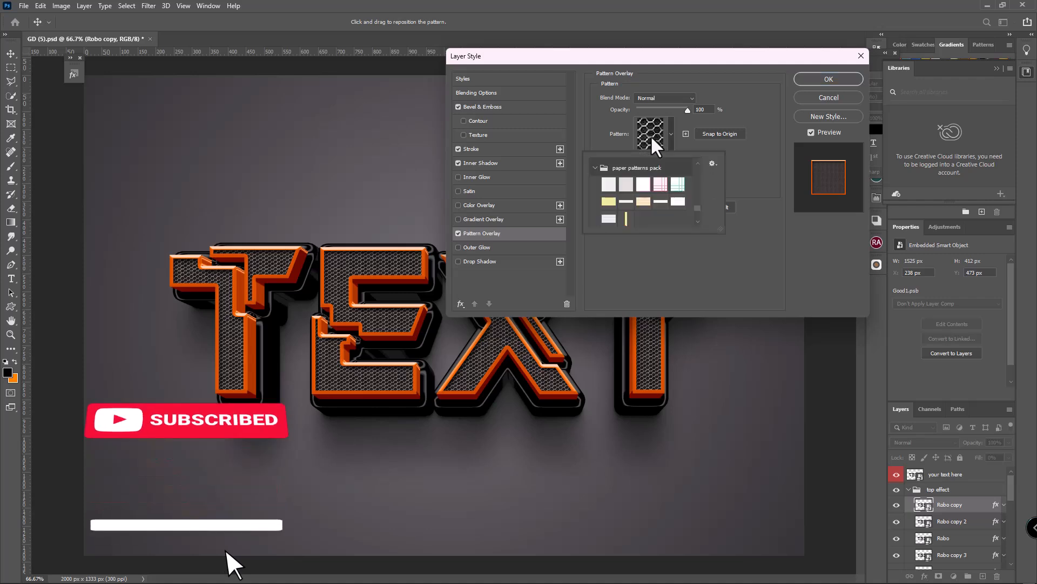
left_click(596, 168)
scroll(643, 189, "down", 5)
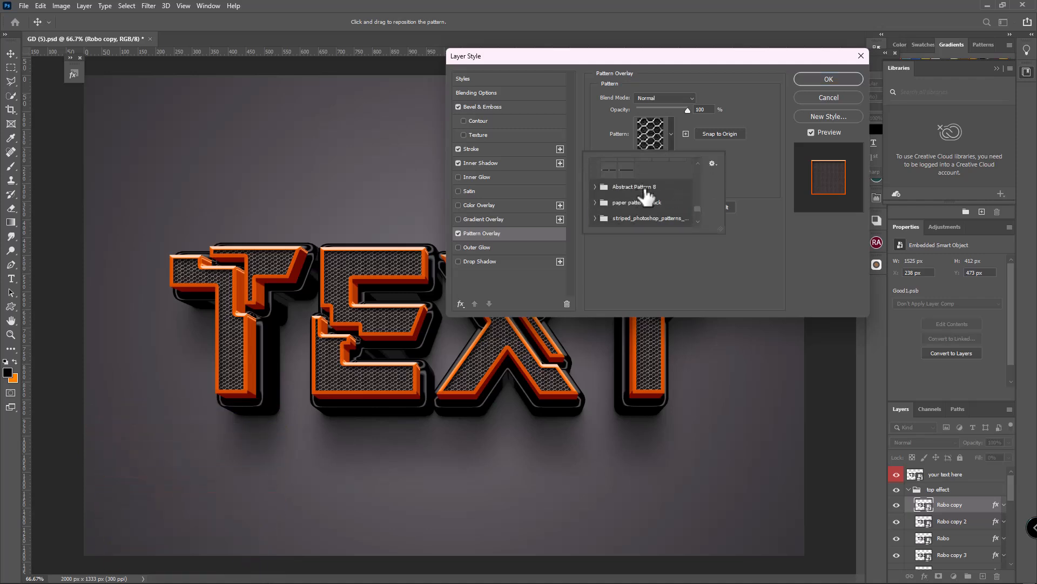
left_click(595, 206)
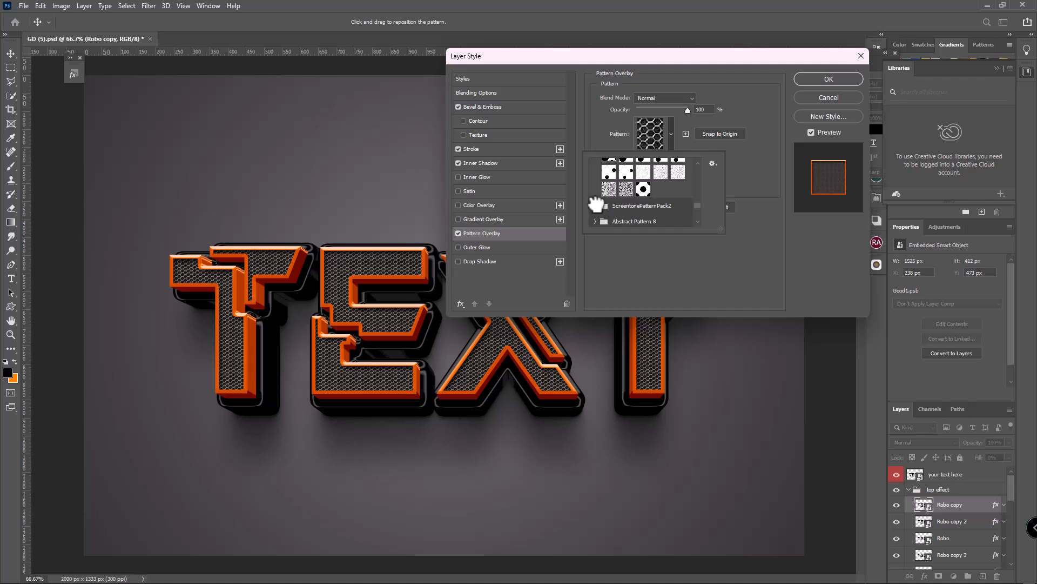
scroll(612, 204, "up", 5)
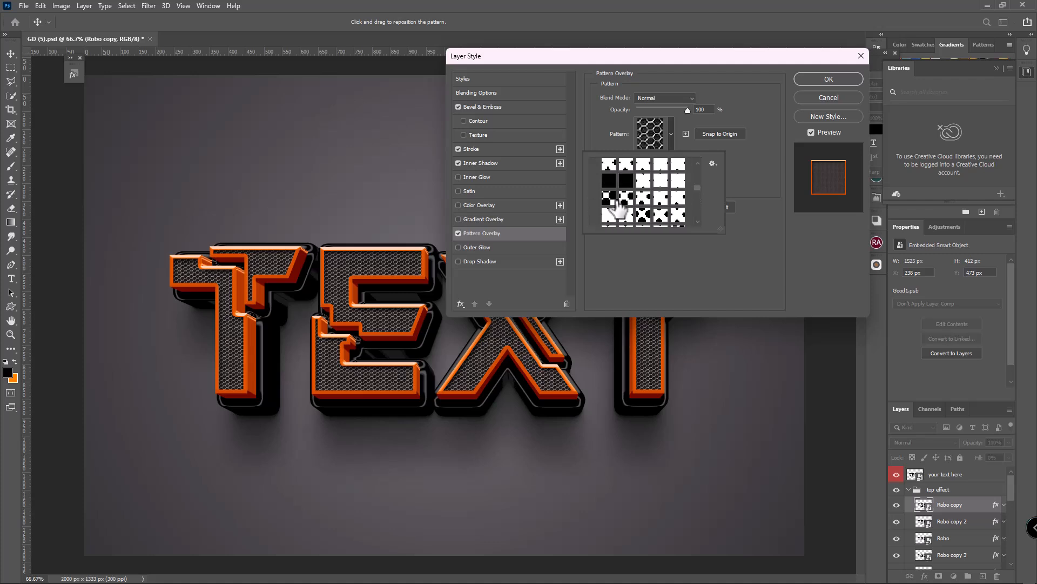
scroll(607, 209, "down", 1)
scroll(593, 198, "up", 6)
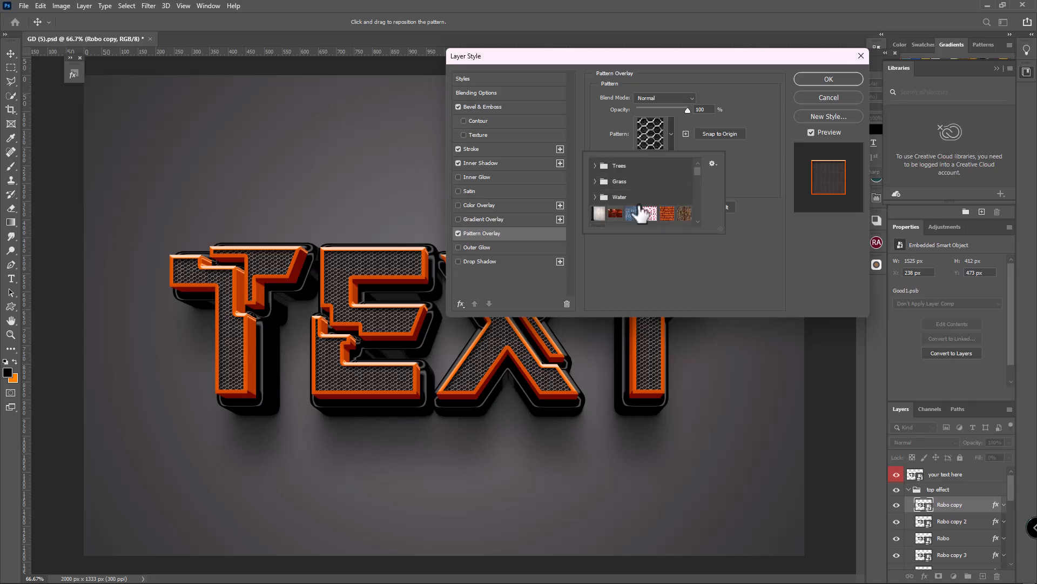
scroll(642, 214, "down", 5)
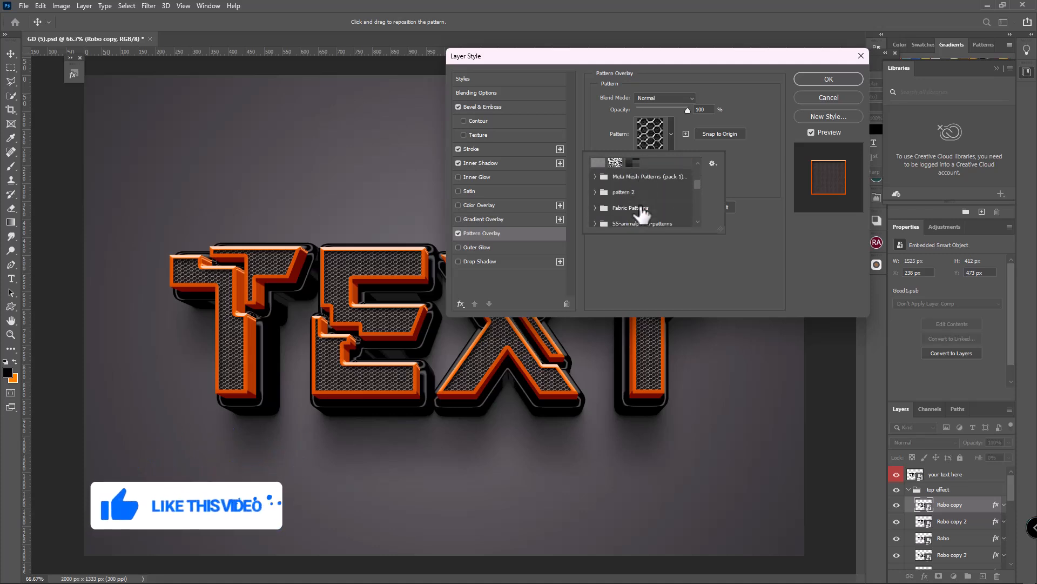
Step: Try the slotted metal plate pattern from Meta Mesh Patterns (pack 1) as the pattern overlay, scaled to 63%
left_click(596, 176)
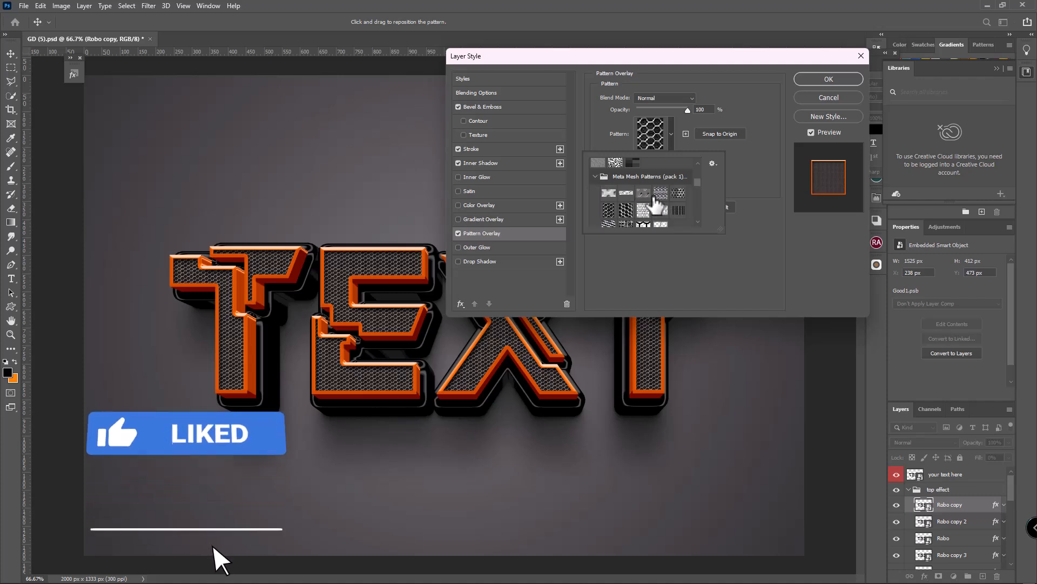
scroll(659, 198, "down", 2)
scroll(656, 192, "up", 2)
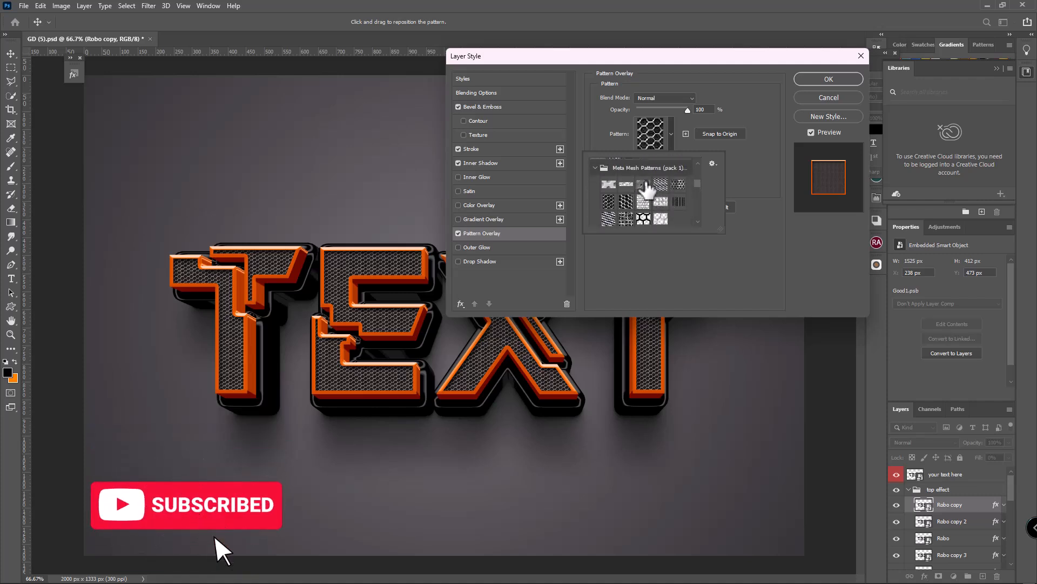
left_click(643, 184)
left_click(726, 244)
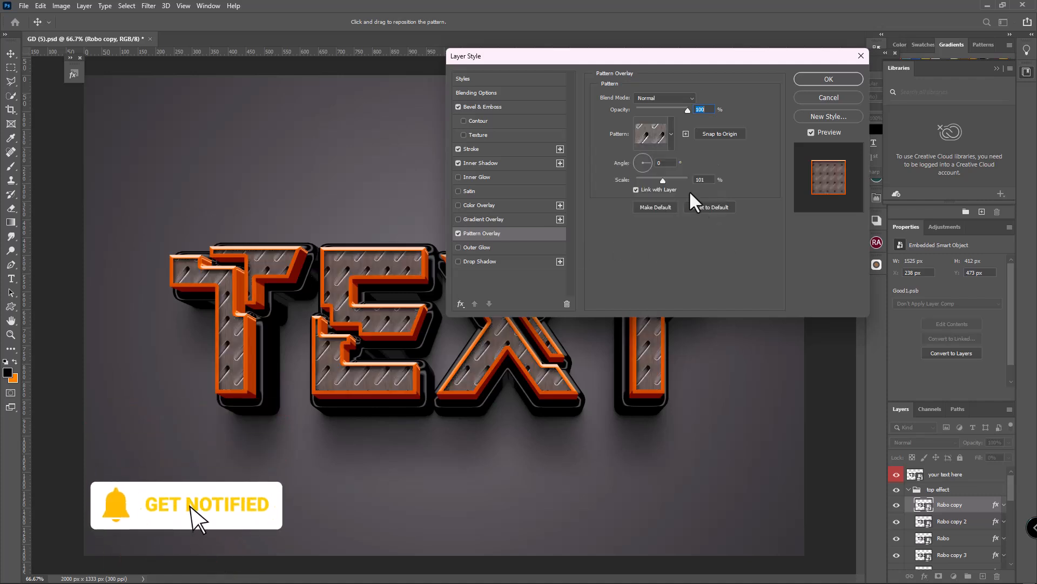
left_click_drag(663, 179, 650, 176)
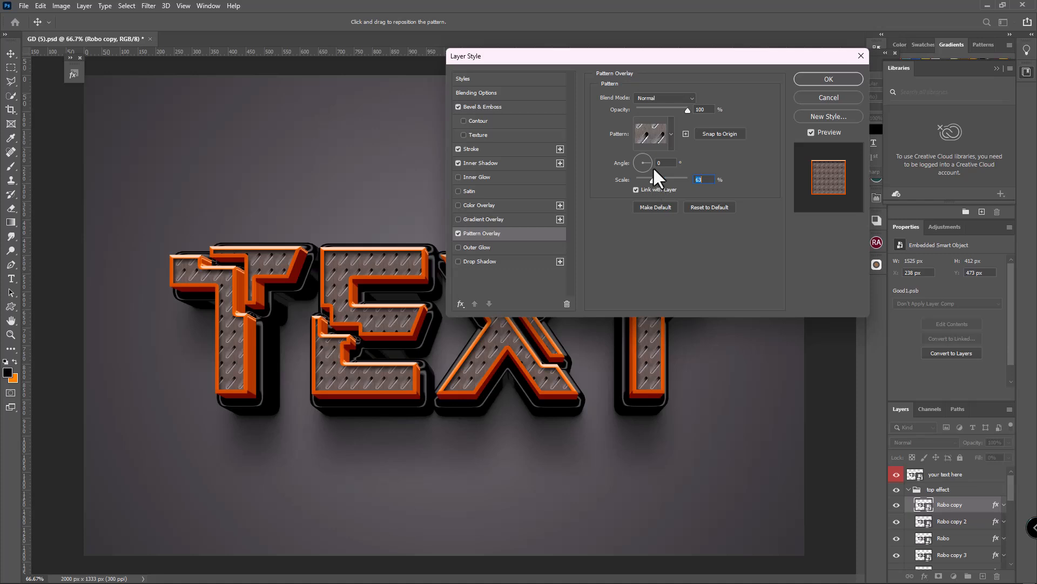
Step: Switch the pattern overlay to the dark hexagonal wire mesh pattern and set its scale to 87%
left_click(654, 138)
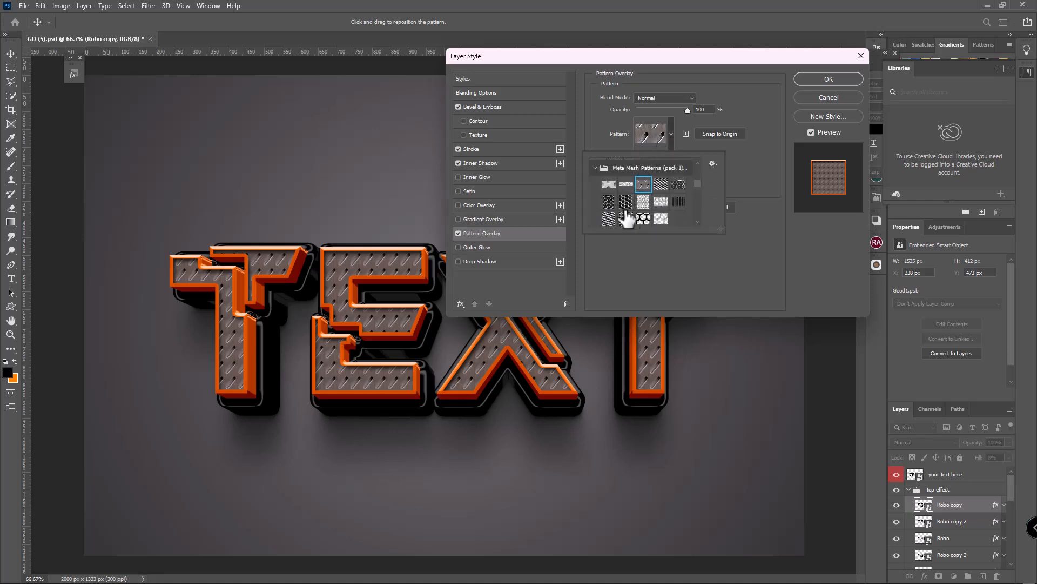
left_click(608, 201)
left_click(679, 226)
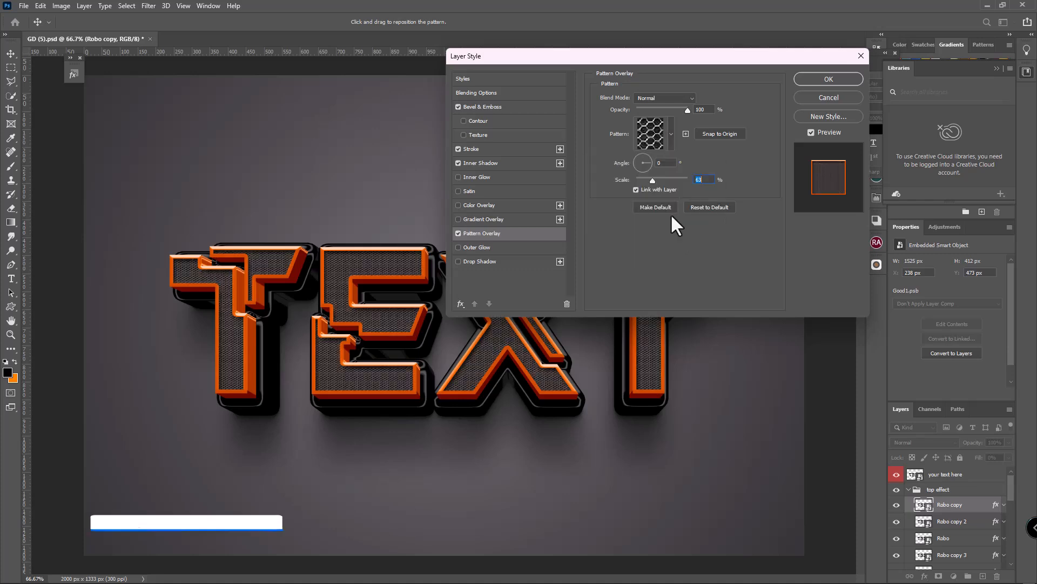
left_click_drag(652, 181, 658, 180)
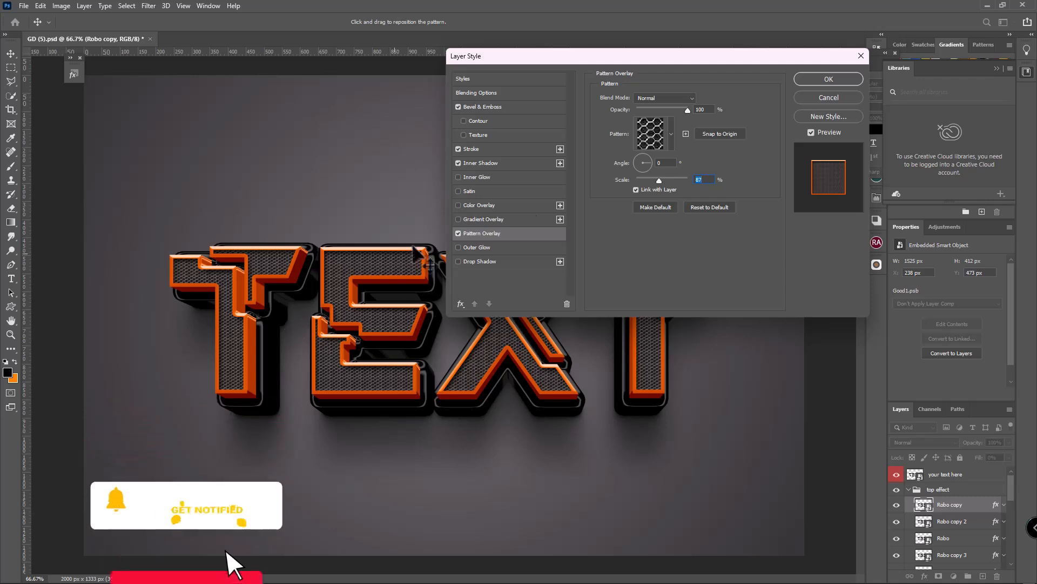
Step: Try the perforated metal pattern with hexagonal holes at 53% scale, and discard all layer style changes
left_click(649, 142)
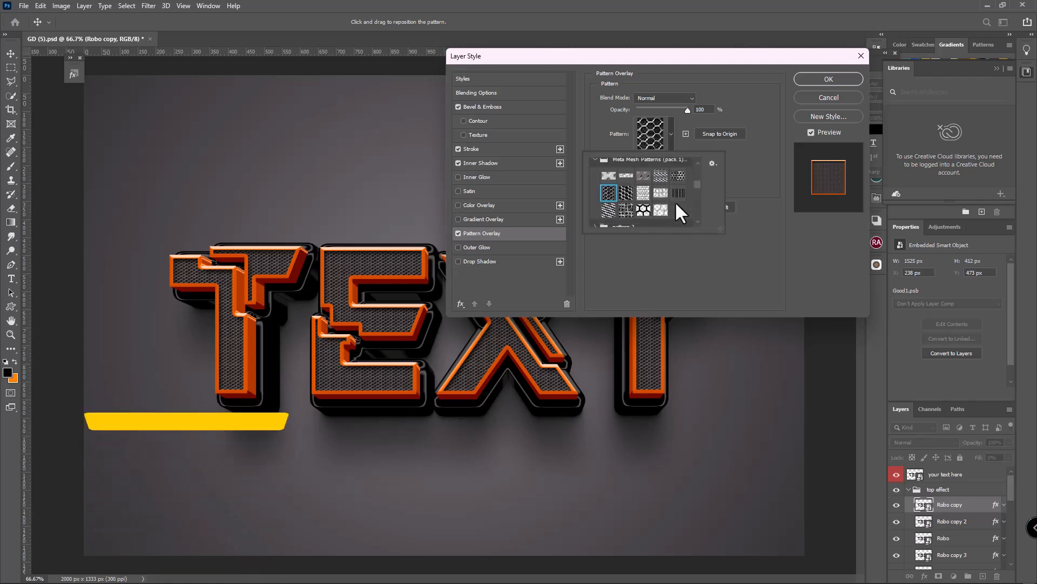
left_click(677, 177)
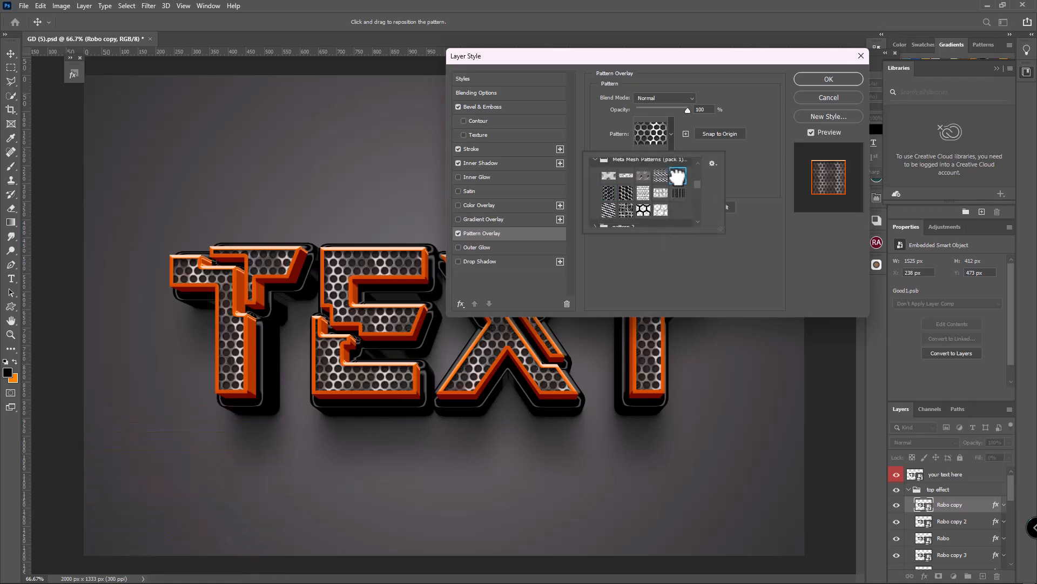
left_click(688, 239)
left_click_drag(660, 180, 650, 179)
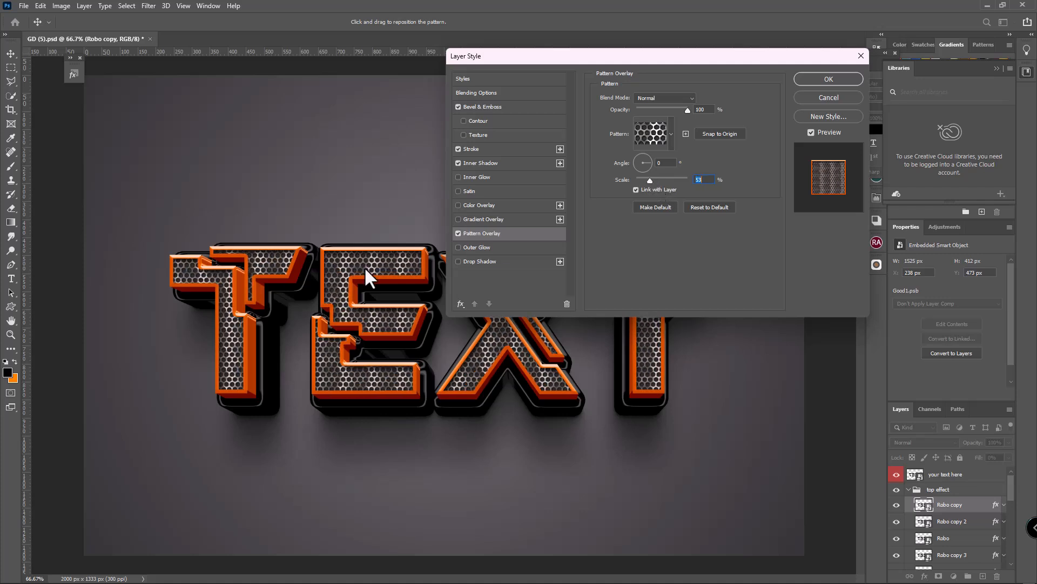
left_click(841, 98)
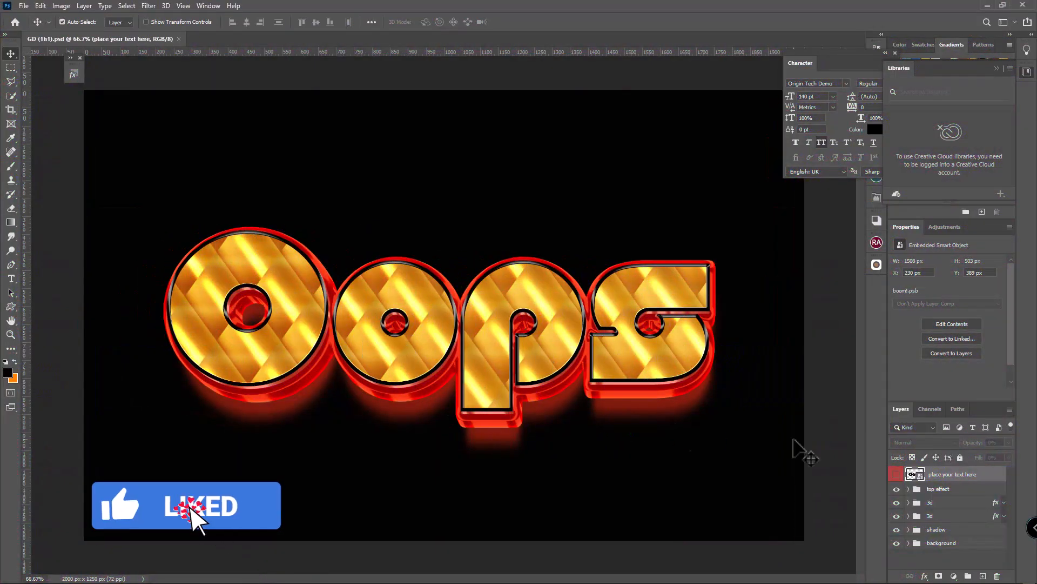
Step: Open the "place your text here" smart object, replace the Oops text with "PSD", and save and close boom!.psb
double_click(915, 474)
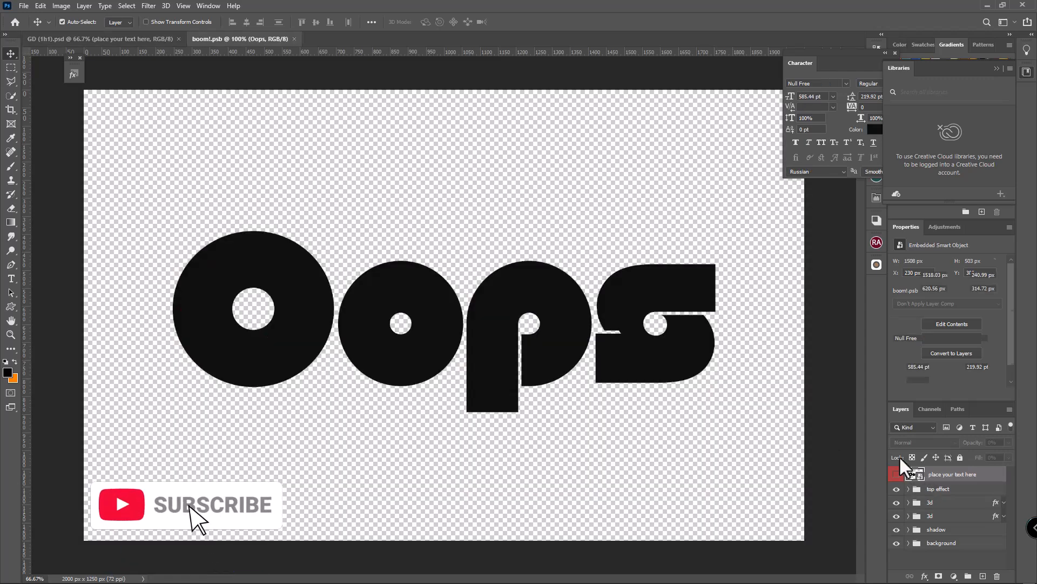
double_click(914, 474)
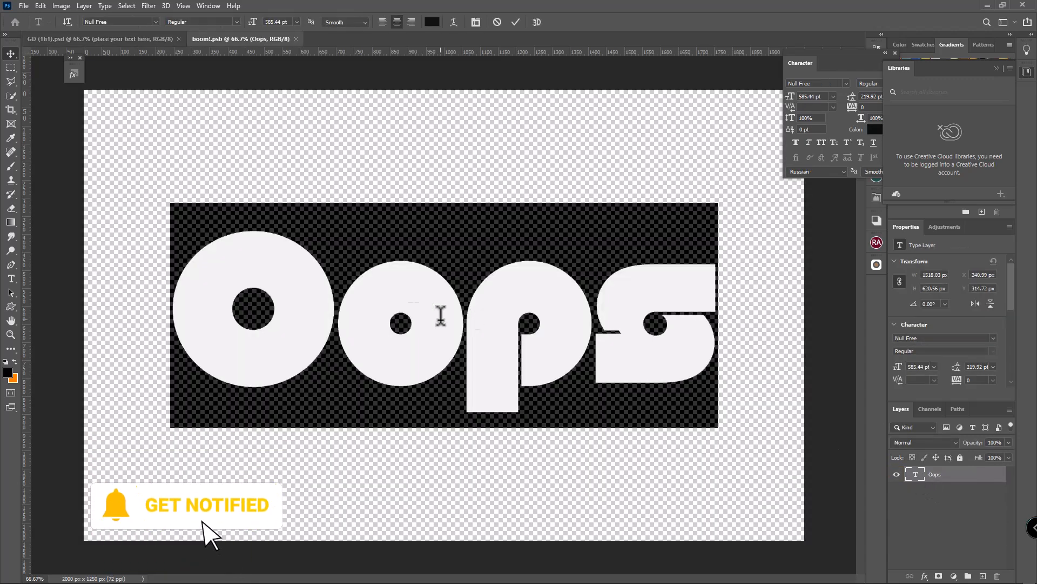
key("BackSpace")
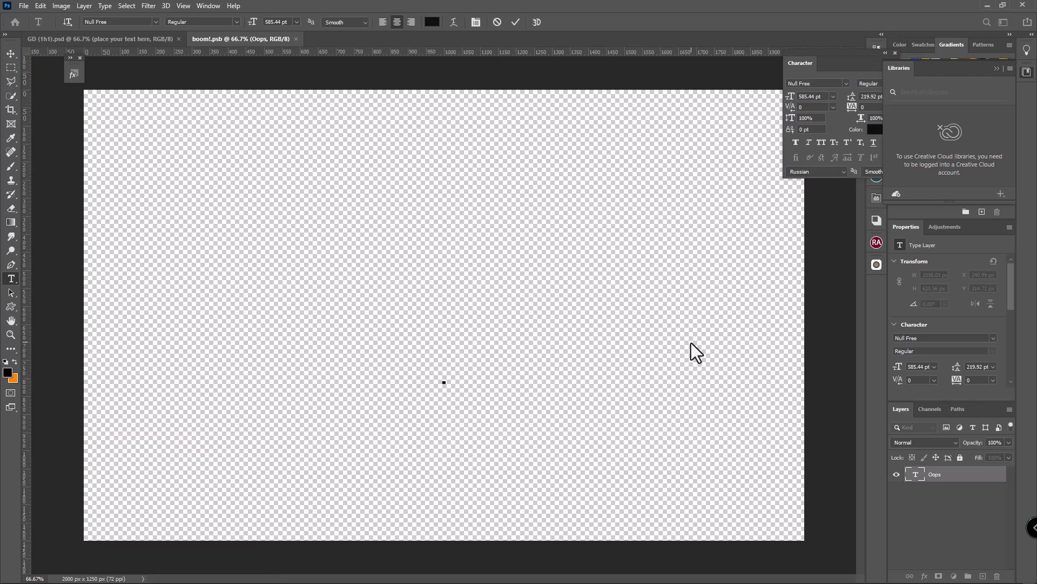
type("PSD")
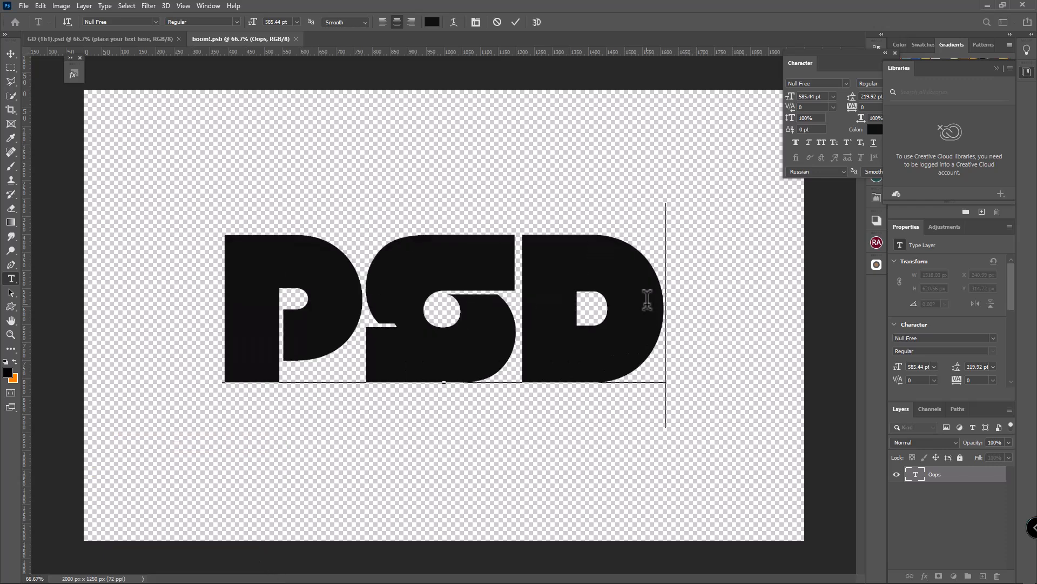
left_click(12, 54)
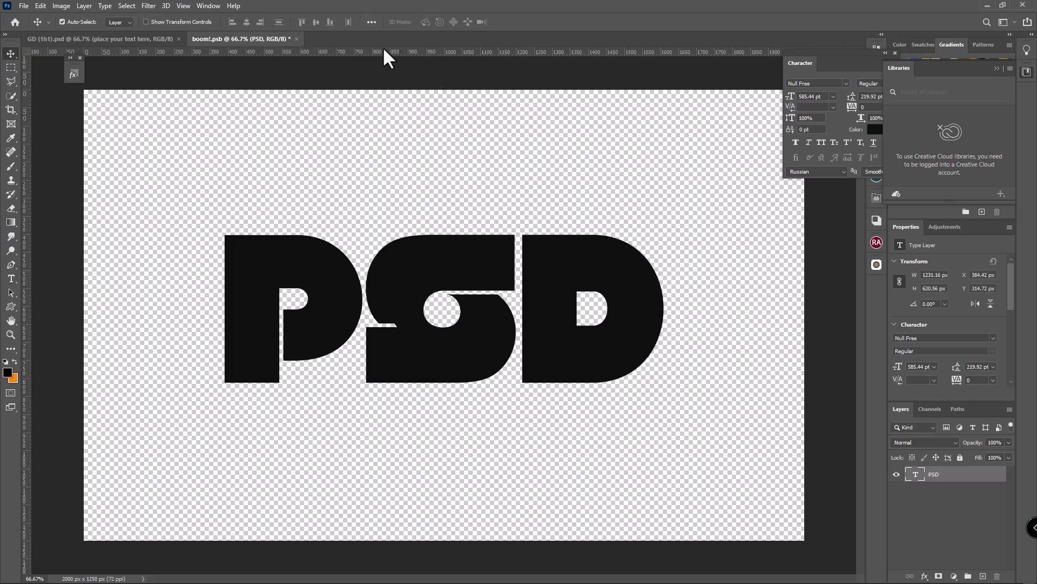
left_click(296, 40)
left_click(466, 216)
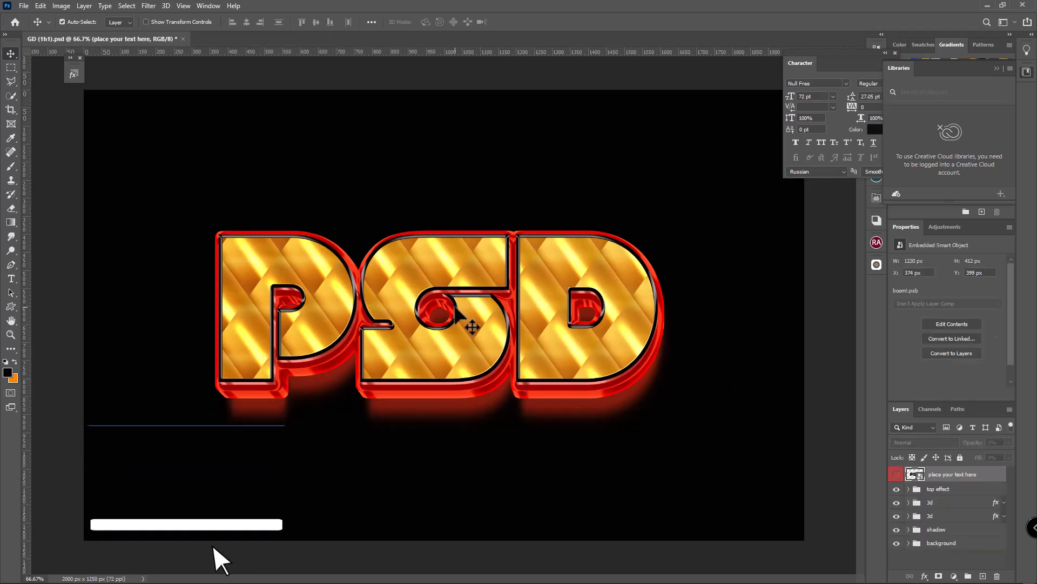
Step: Open the layer style of the Oops layer inside the top effect group and view its Pattern Overlay pattern choices
left_click(957, 502)
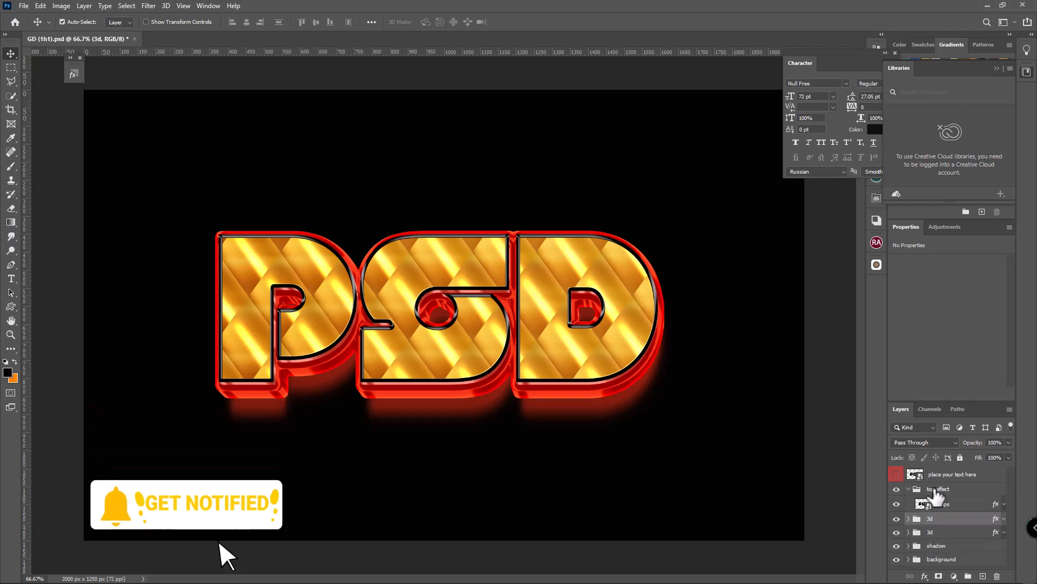
left_click(988, 506)
left_click(924, 576)
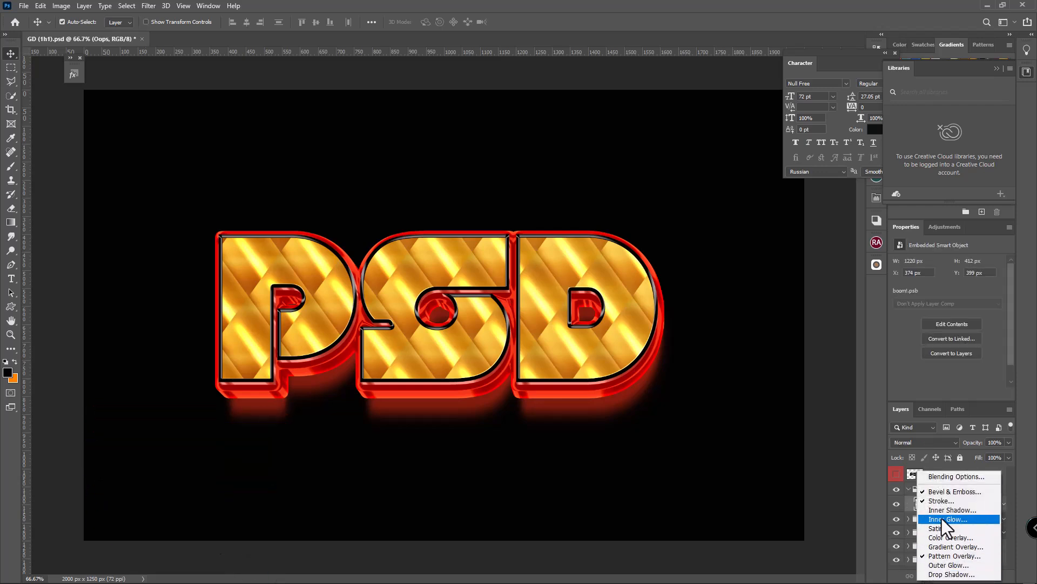
left_click(941, 476)
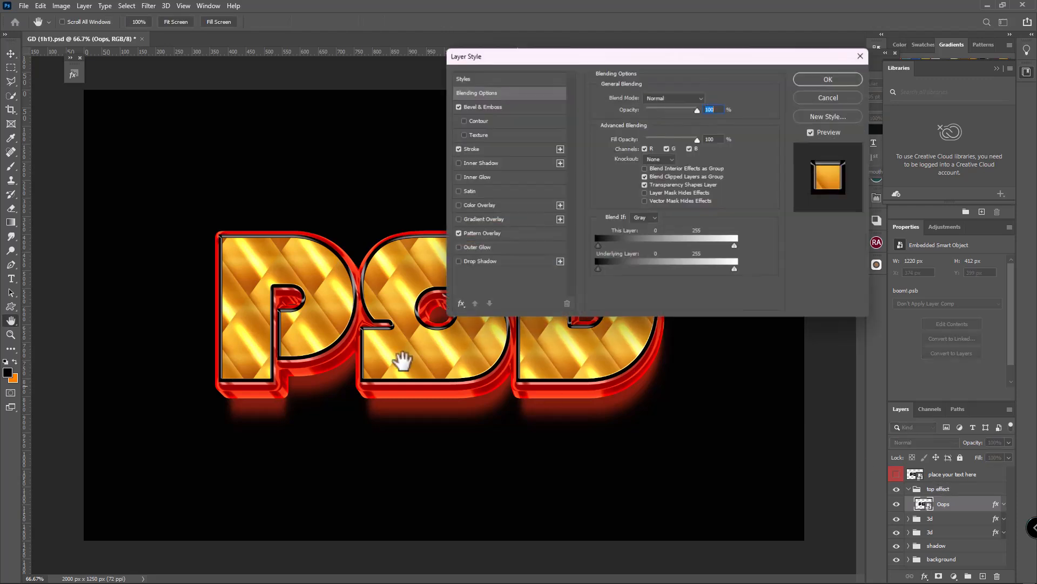
left_click(485, 232)
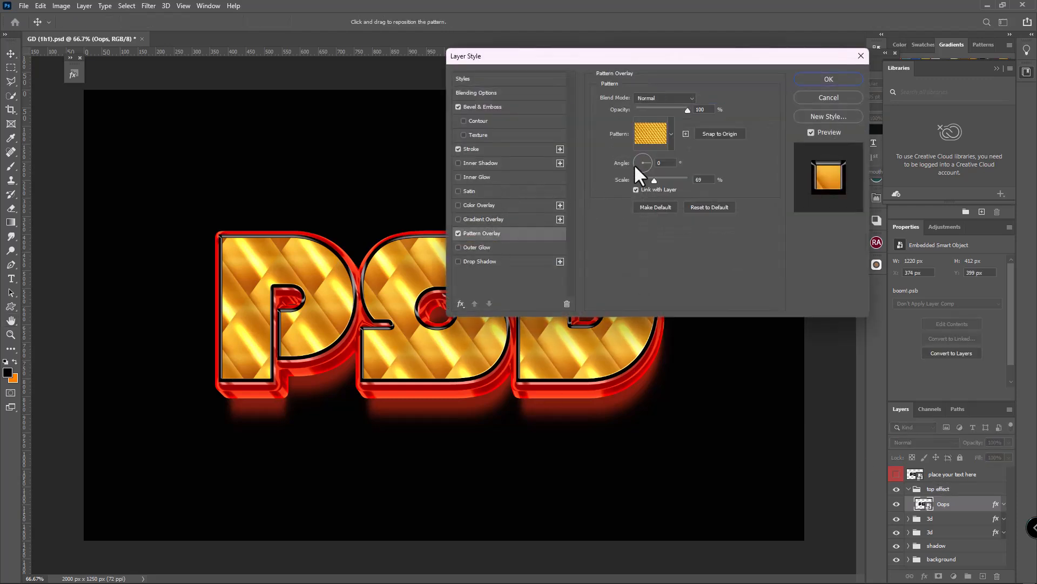
left_click(648, 139)
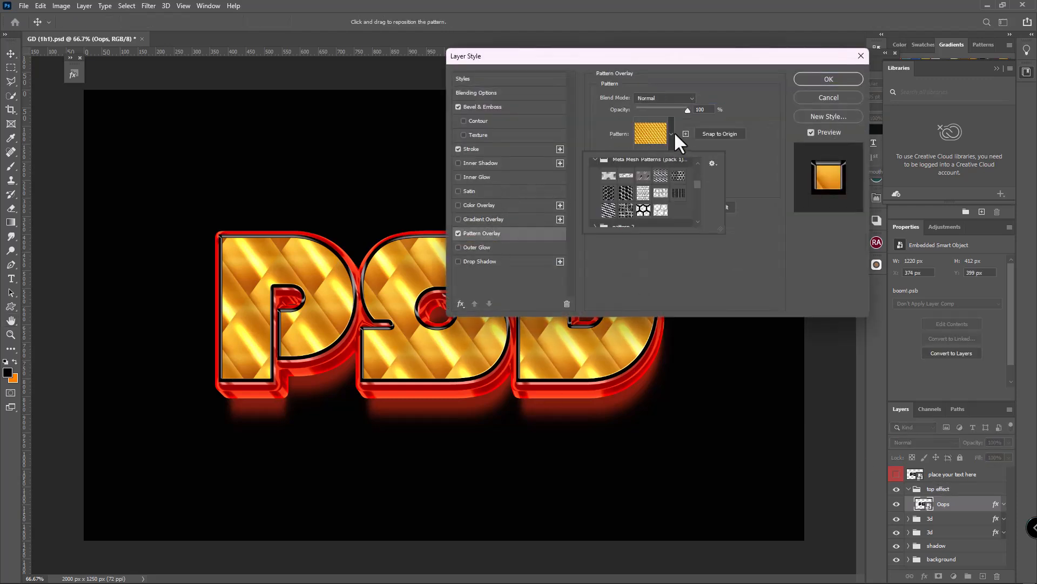
left_click(673, 134)
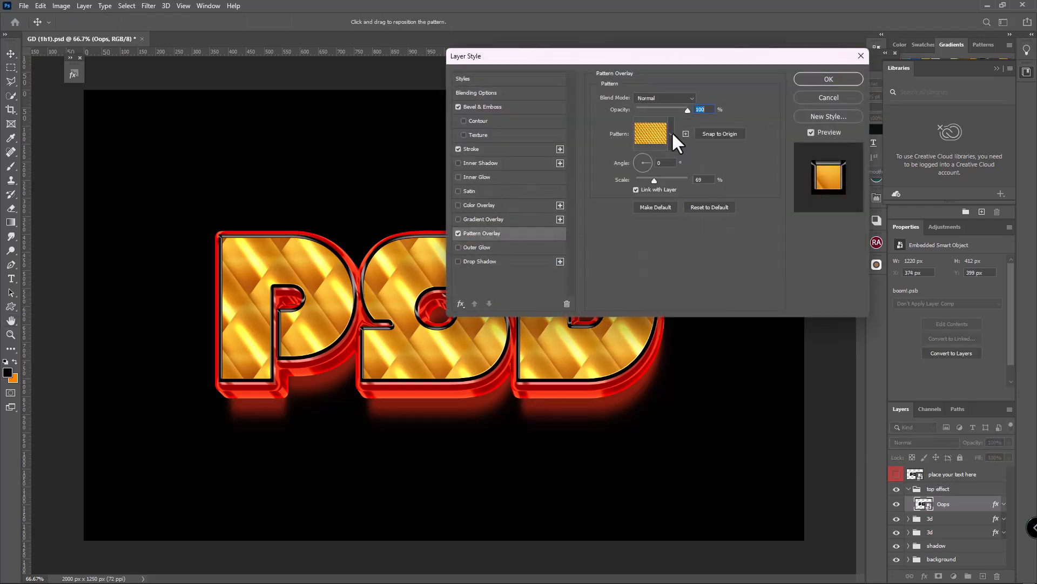
Step: Toggle the Oops layer's stroke off and on, try red #f8042c and other hues as its color, and cancel the color change
left_click(471, 150)
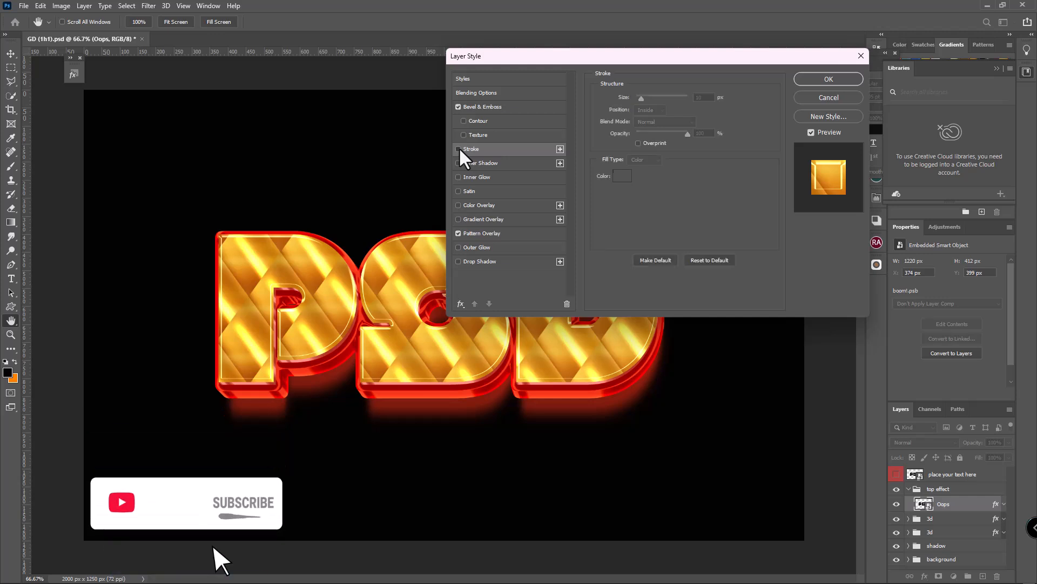
left_click(622, 176)
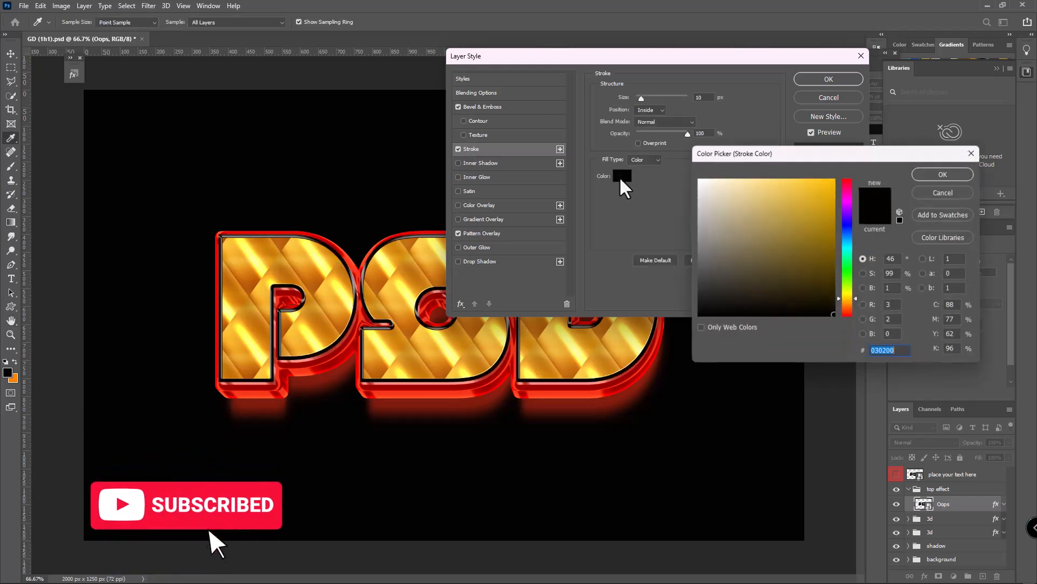
left_click(849, 182)
left_click(833, 182)
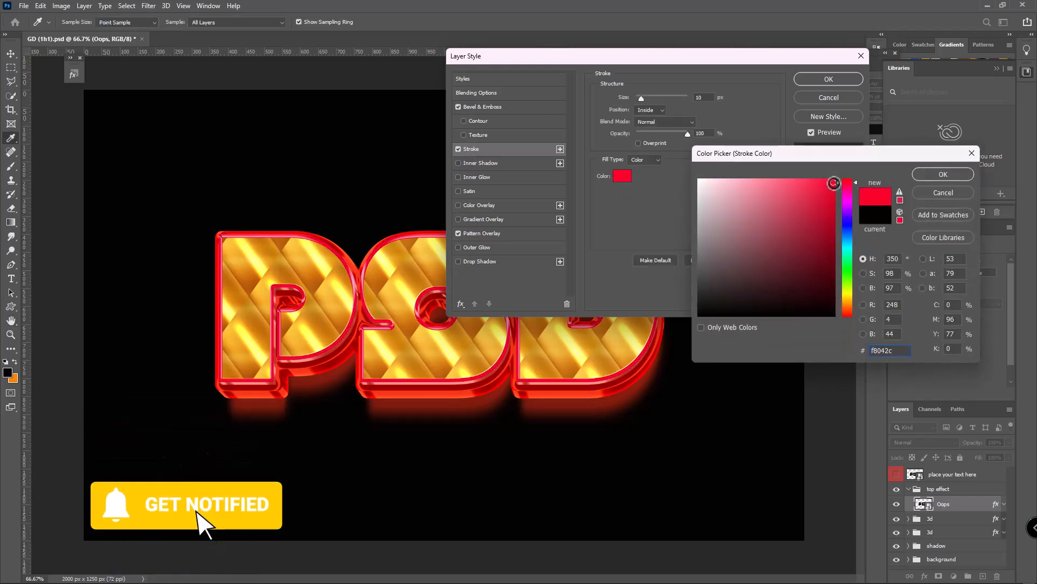
left_click(848, 227)
left_click(847, 236)
left_click(847, 248)
left_click(944, 195)
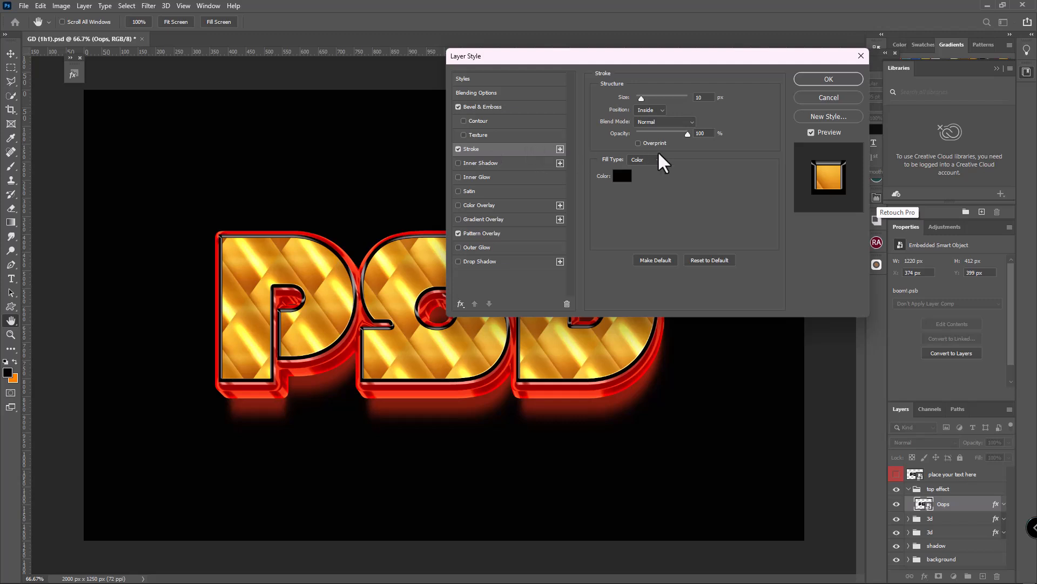
Step: Switch the stroke's fill type to Gradient and try the Iridescent_15 preset and the black-to-cyan gradient
left_click(643, 177)
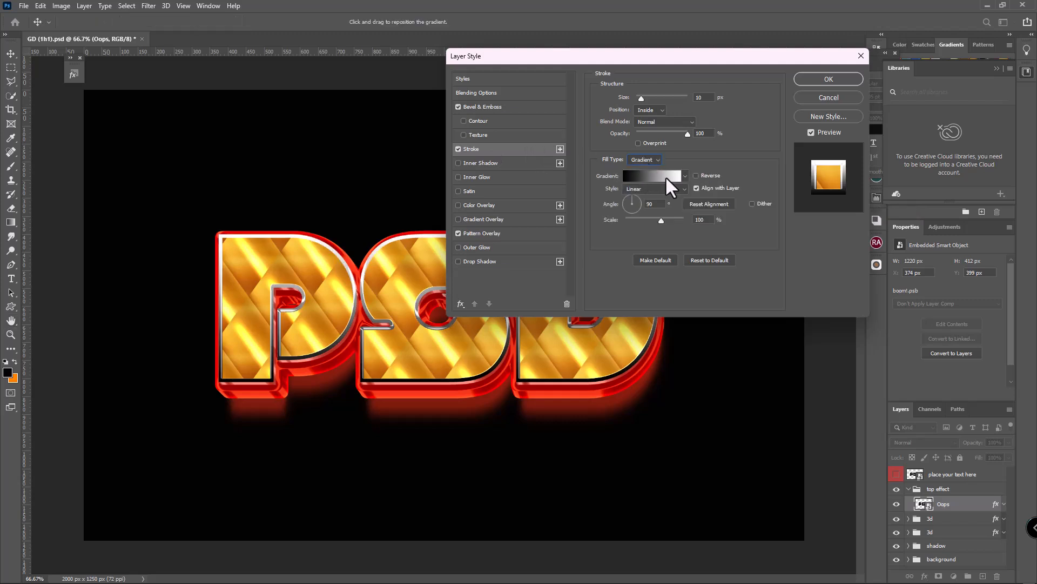
left_click(663, 176)
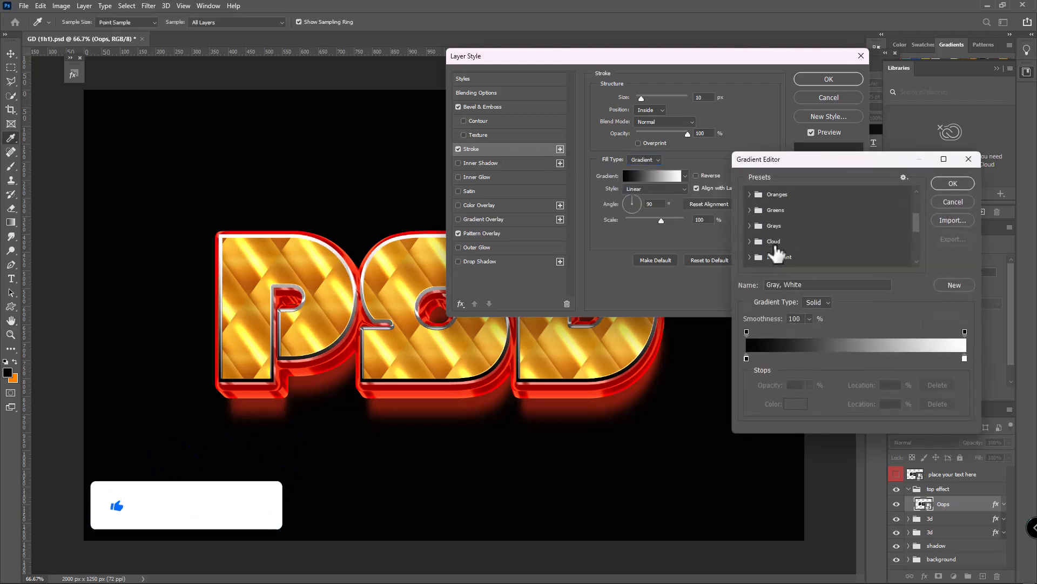
left_click(753, 223)
scroll(820, 246, "down", 2)
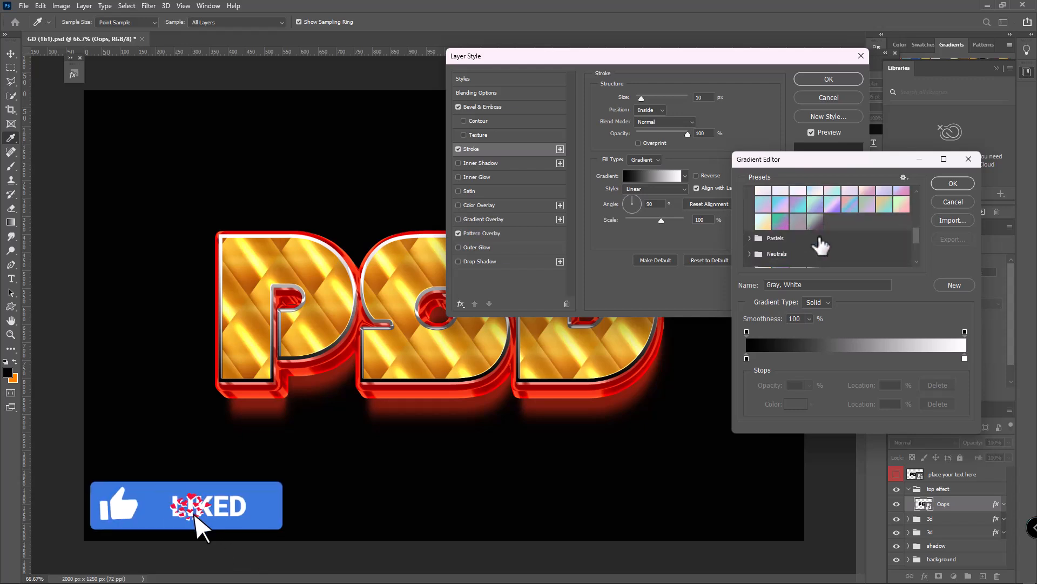
left_click(850, 204)
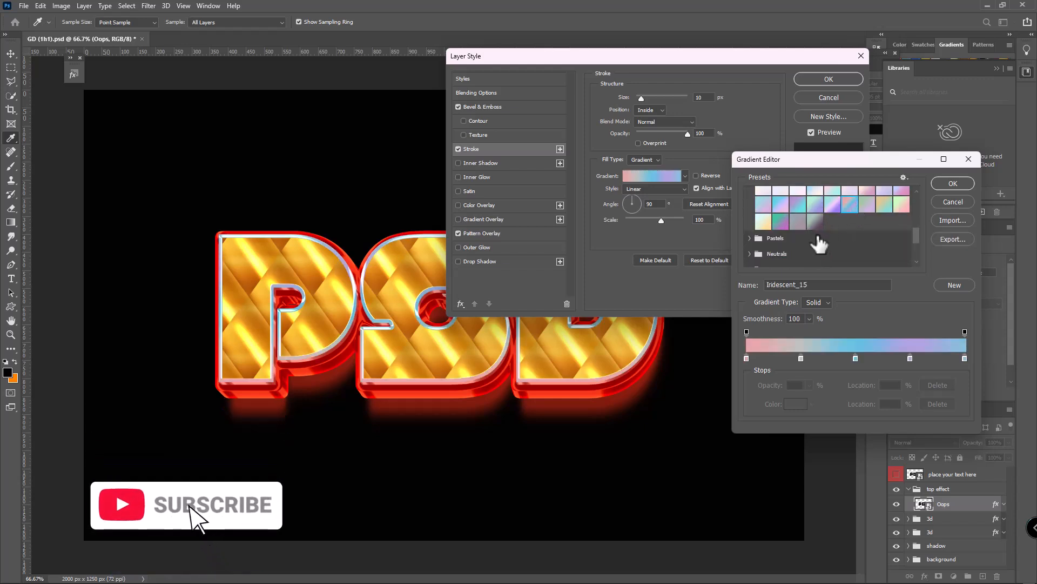
scroll(800, 238, "down", 4)
left_click(754, 248)
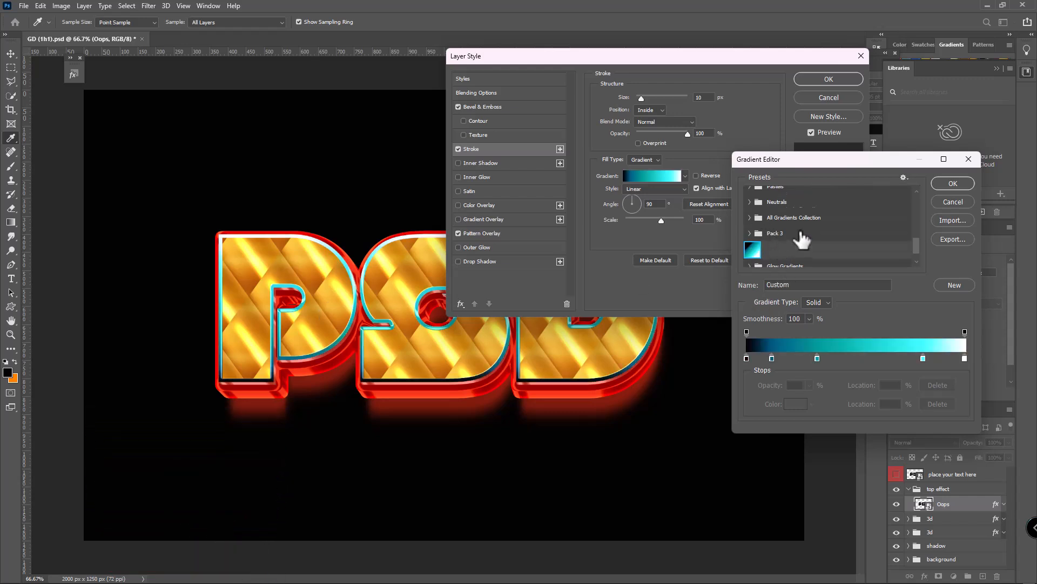
Step: Try the gold "A medida", purple, and orange-to-black gradients on the stroke, and discard all layer style changes
scroll(802, 241, "down", 2)
left_click(770, 259)
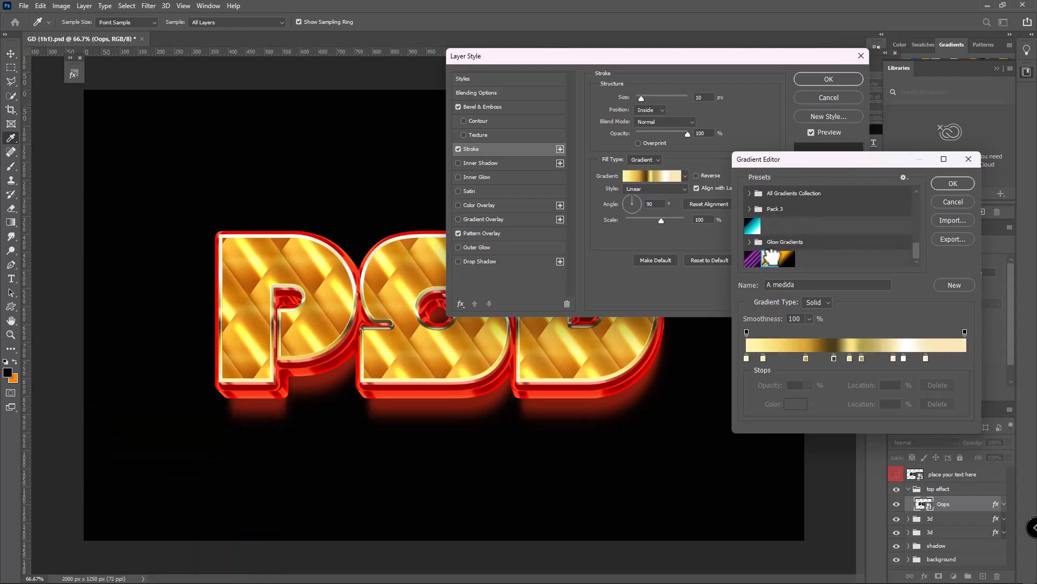
left_click(753, 258)
left_click(787, 259)
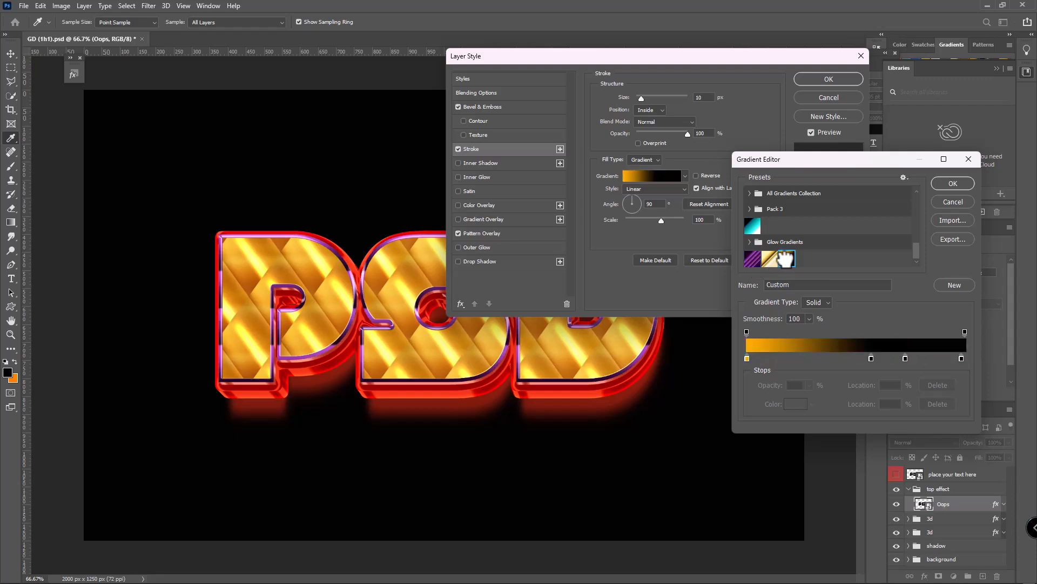
left_click(954, 204)
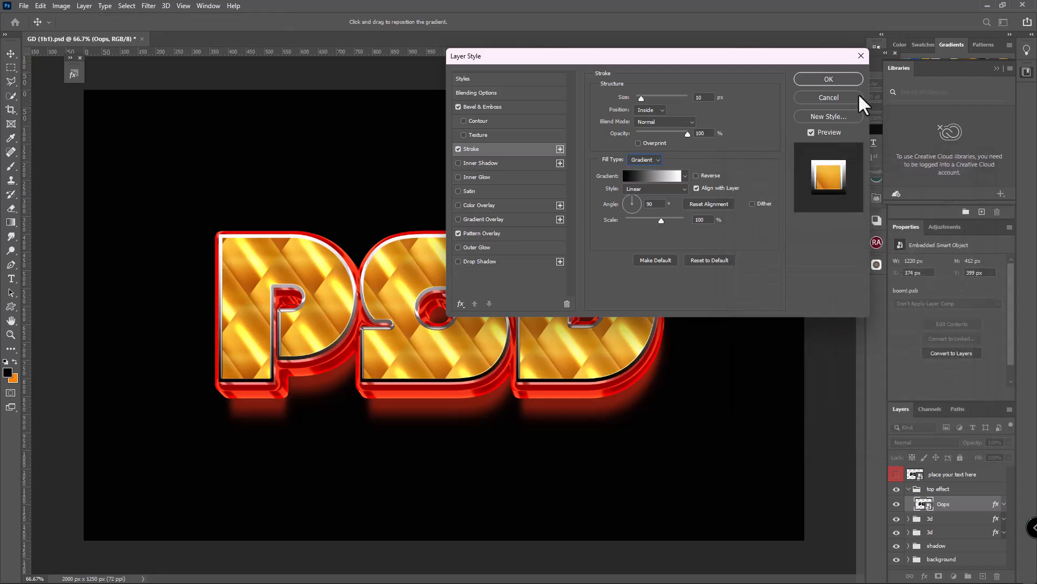
left_click(855, 95)
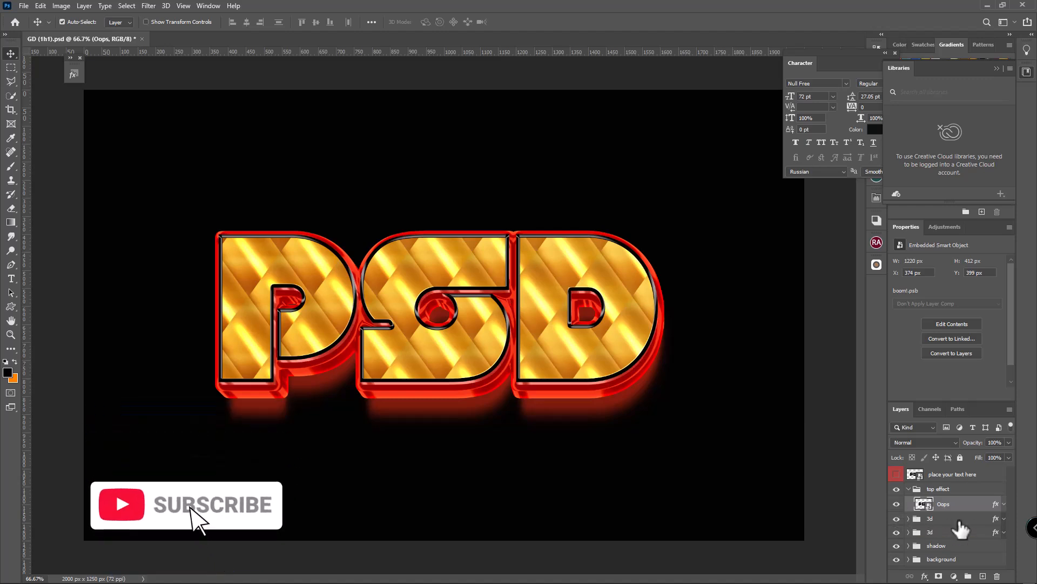
Step: Toggle the lower 3d group's visibility off and on to examine its part in the text effect
left_click(932, 532)
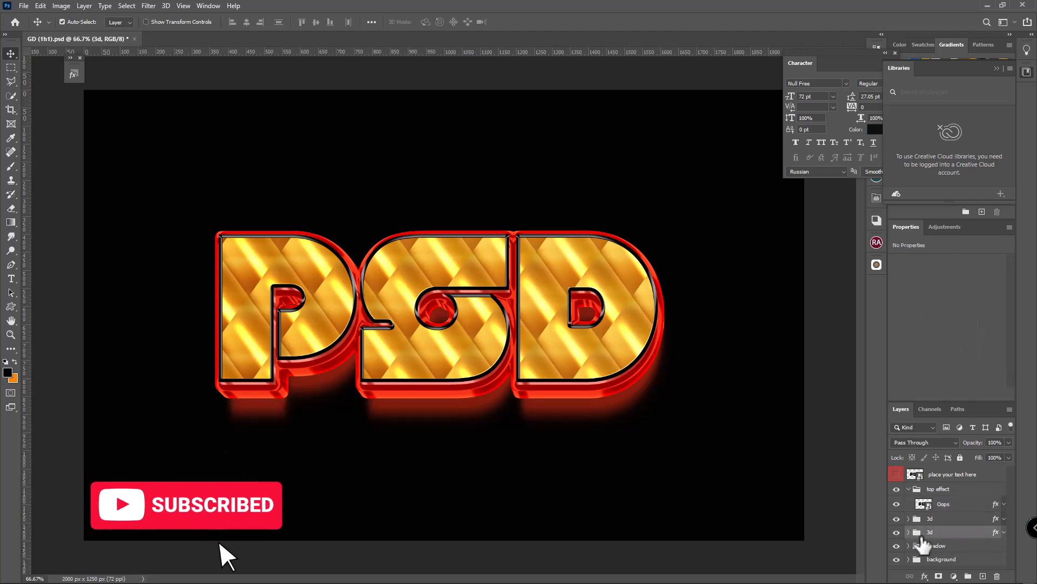
left_click(897, 532)
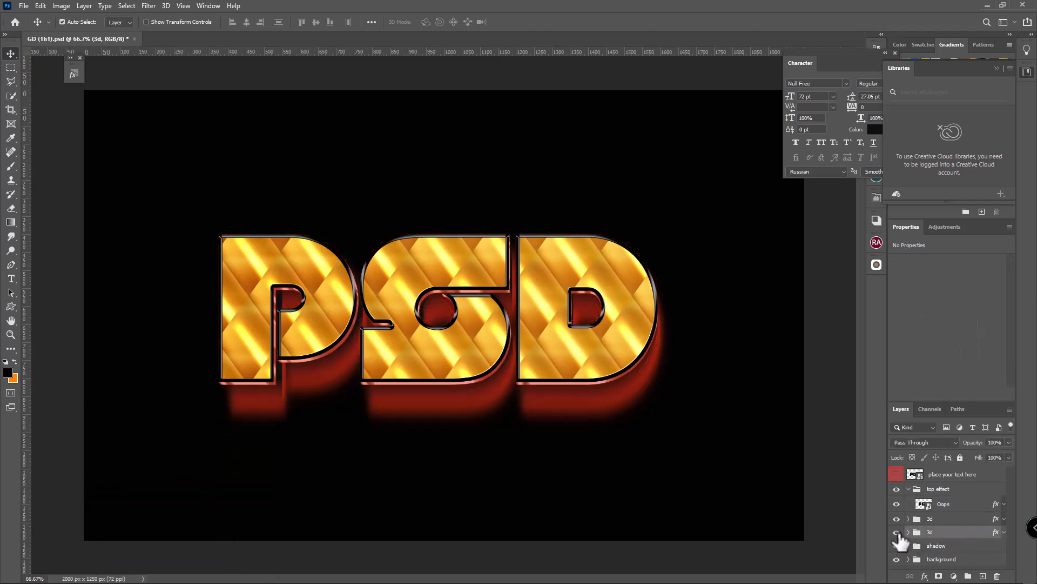
left_click(897, 533)
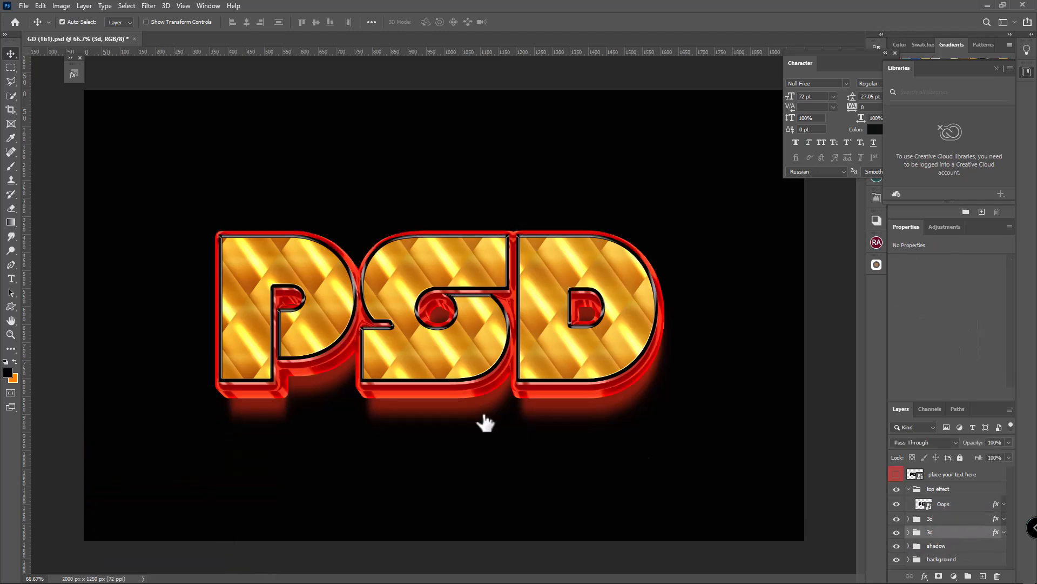
Step: Try magenta #d719f3, blue #1919f3 and green #6bf319 as the lower 3d group's Color Overlay, and discard the layer style changes
double_click(993, 531)
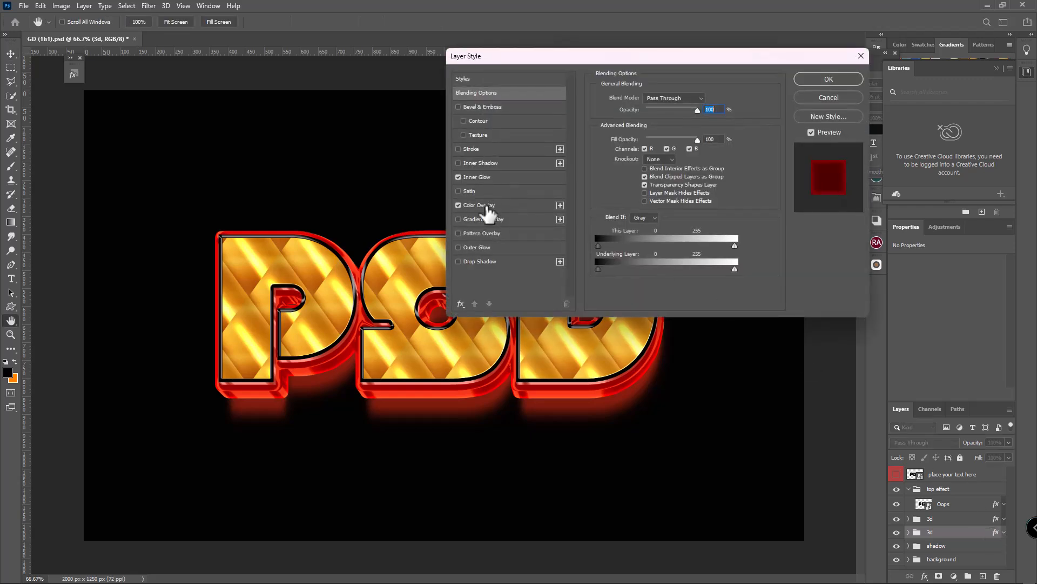
left_click(487, 205)
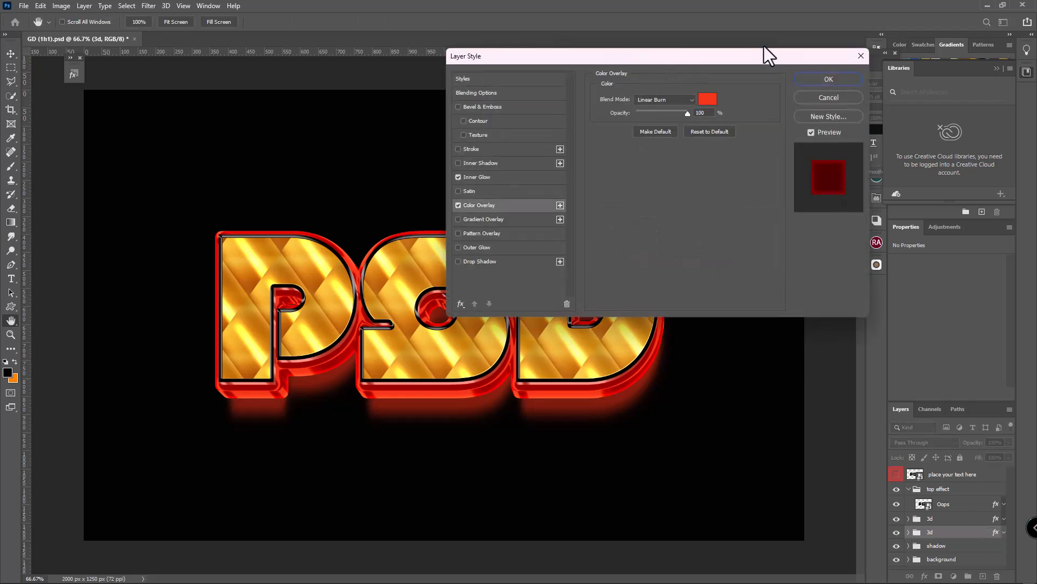
left_click_drag(760, 54, 872, 37)
left_click(819, 83)
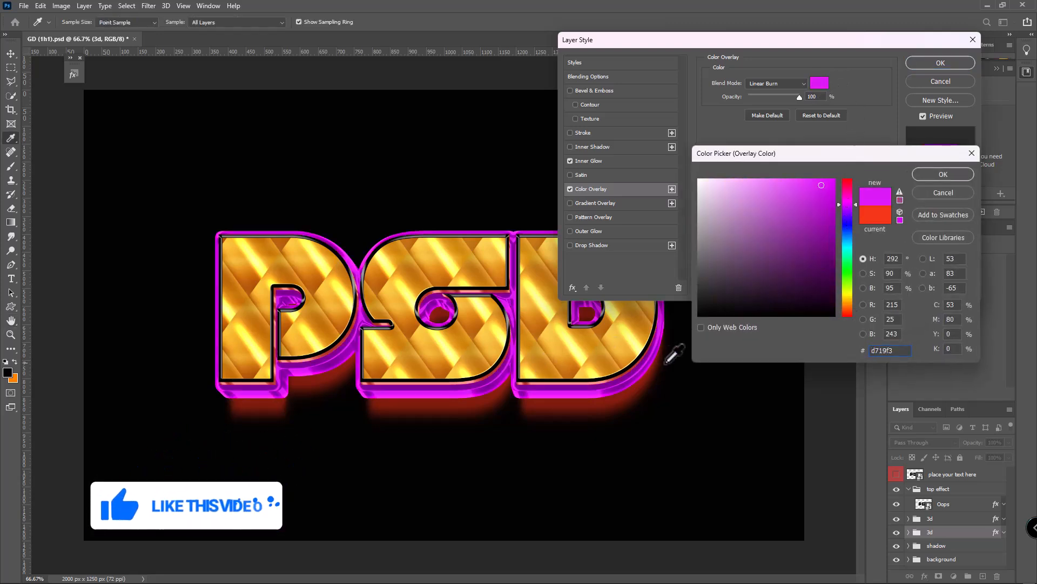
left_click_drag(847, 208, 731, 223)
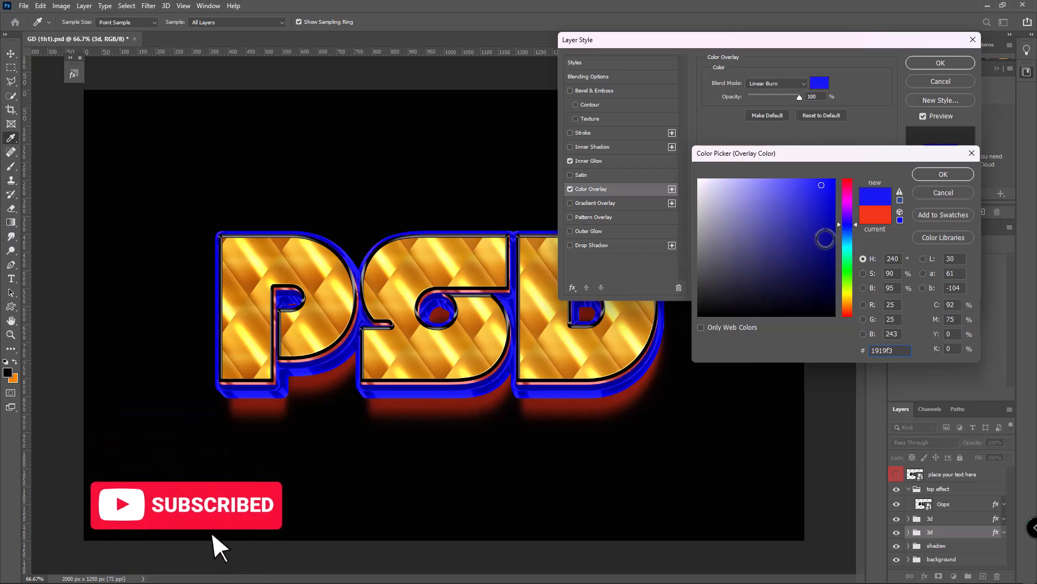
left_click_drag(850, 239, 848, 280)
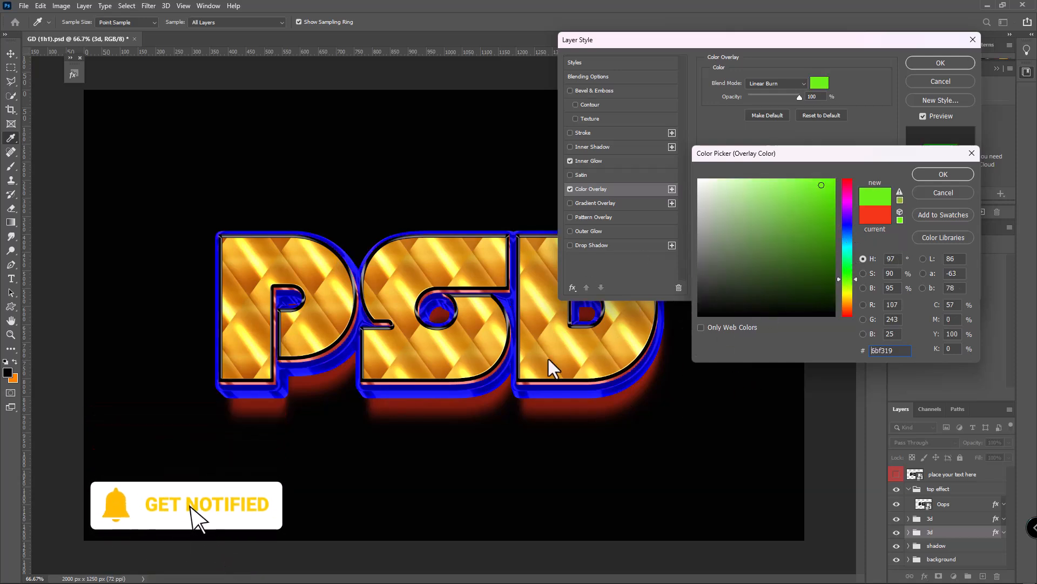
left_click(950, 194)
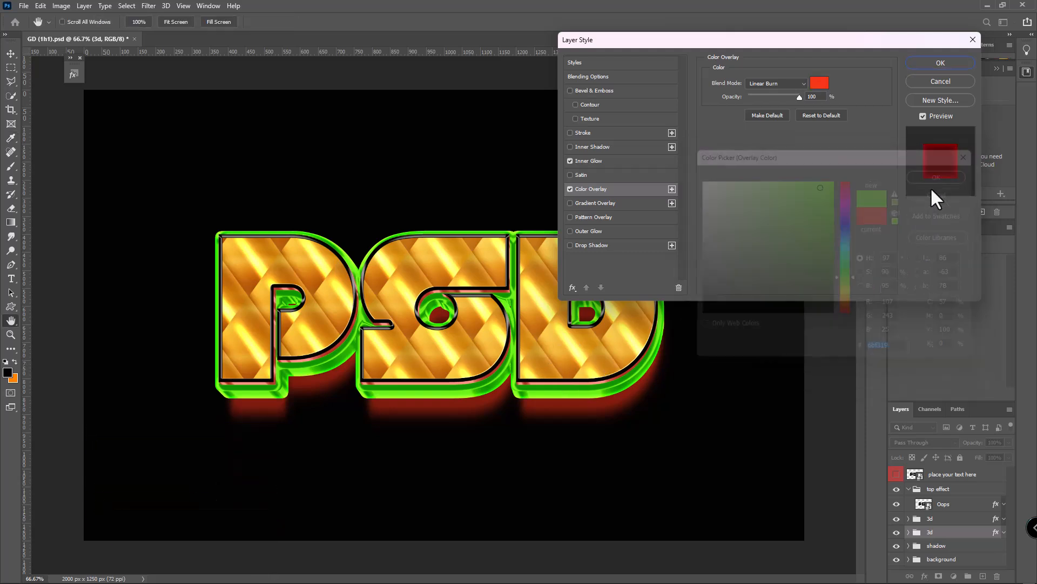
left_click(951, 82)
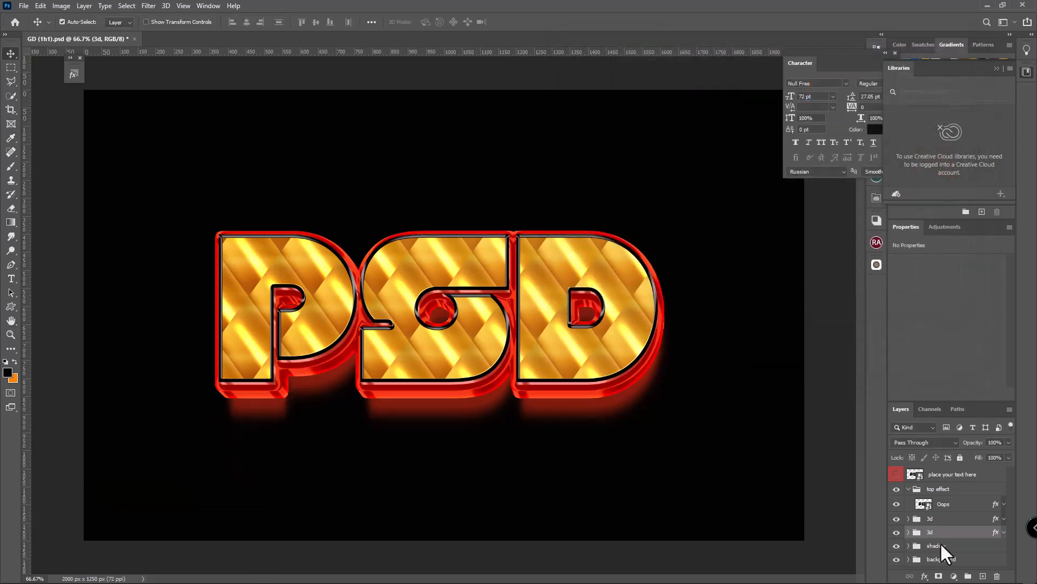
Step: Toggle the shadow group's visibility off and on to examine the glow beneath the letters
left_click(992, 545)
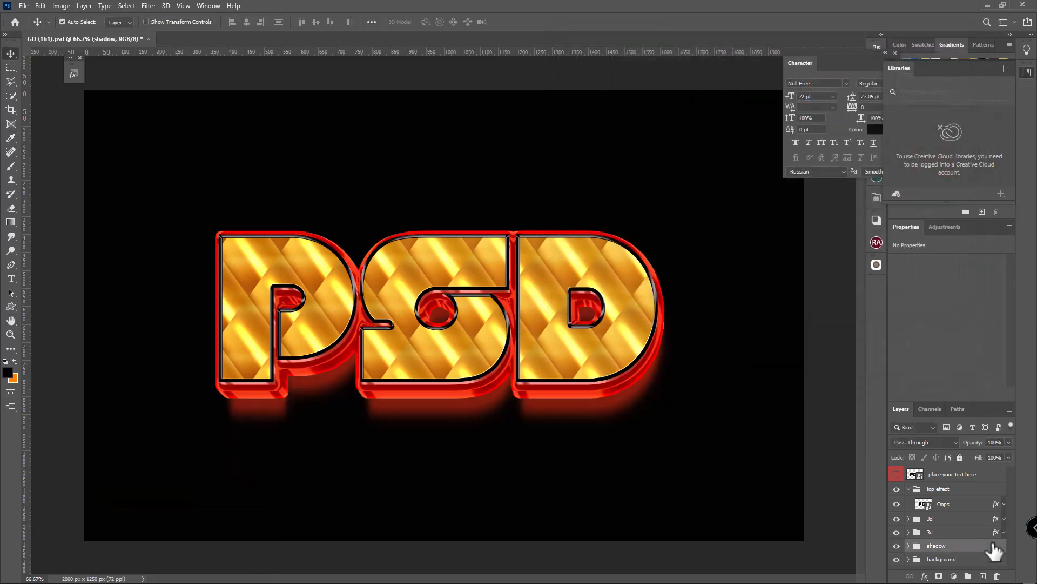
left_click(896, 546)
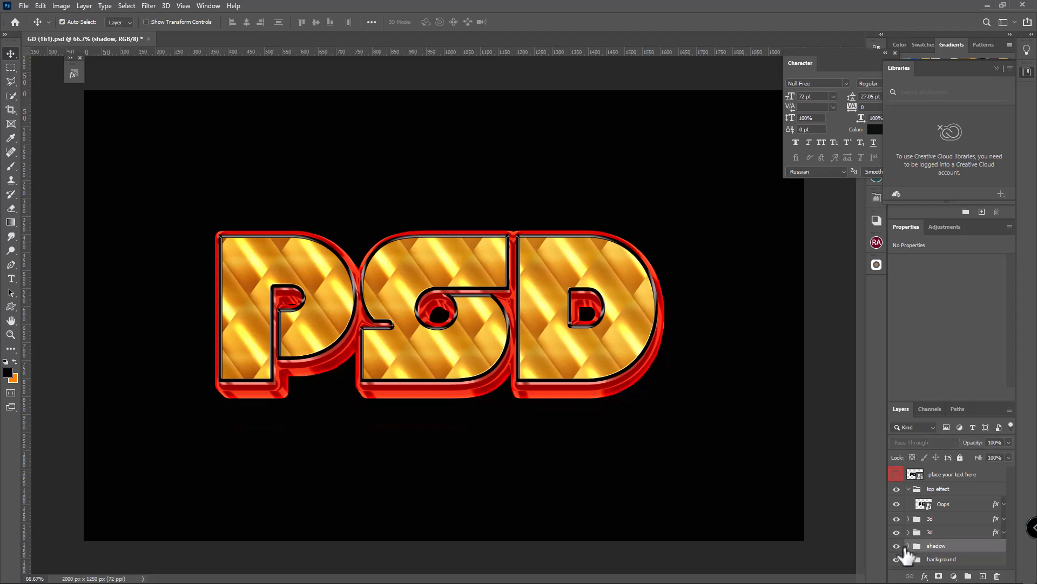
left_click(898, 546)
Step: Try #f8ece9 as the color of the Color Fill 1 layer in the background group, and cancel the change
left_click(971, 560)
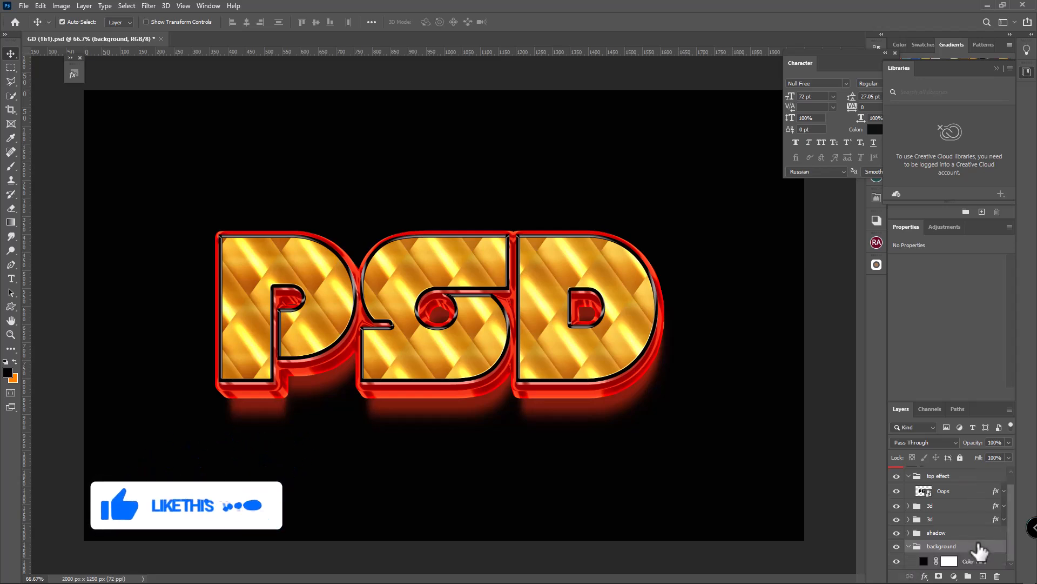
left_click(925, 562)
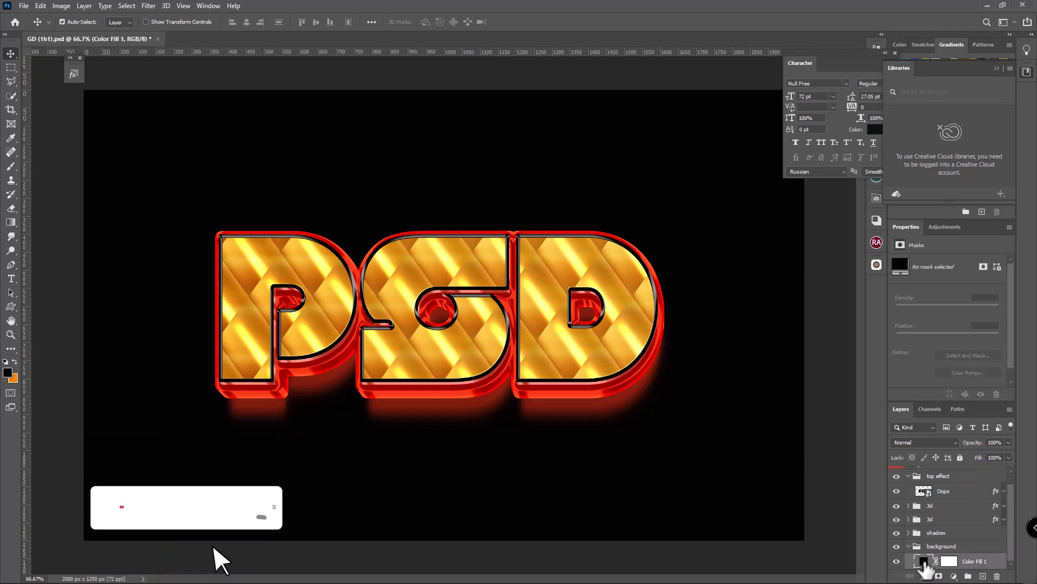
double_click(924, 562)
type("f8ece9")
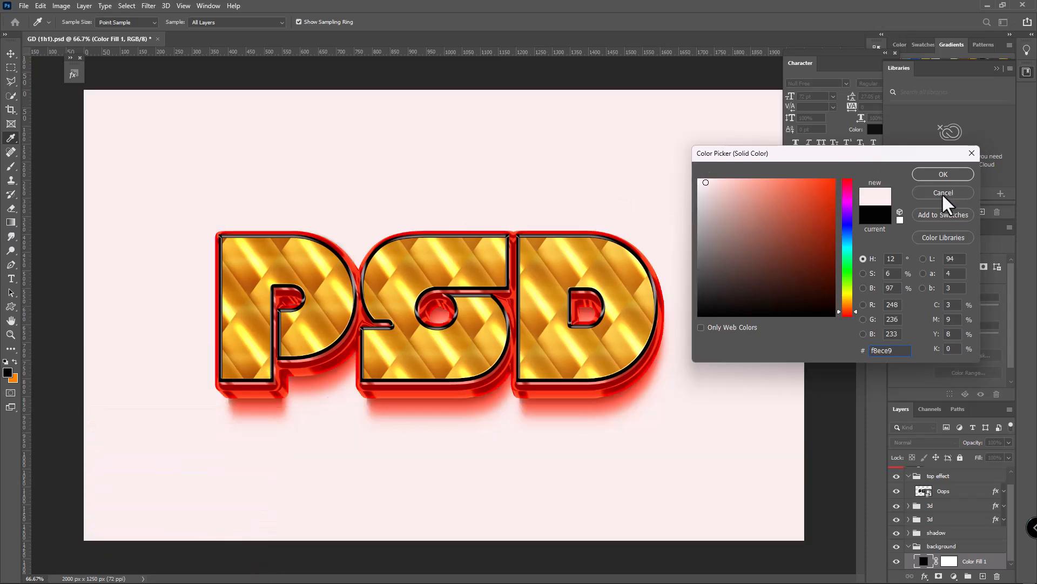
left_click(972, 153)
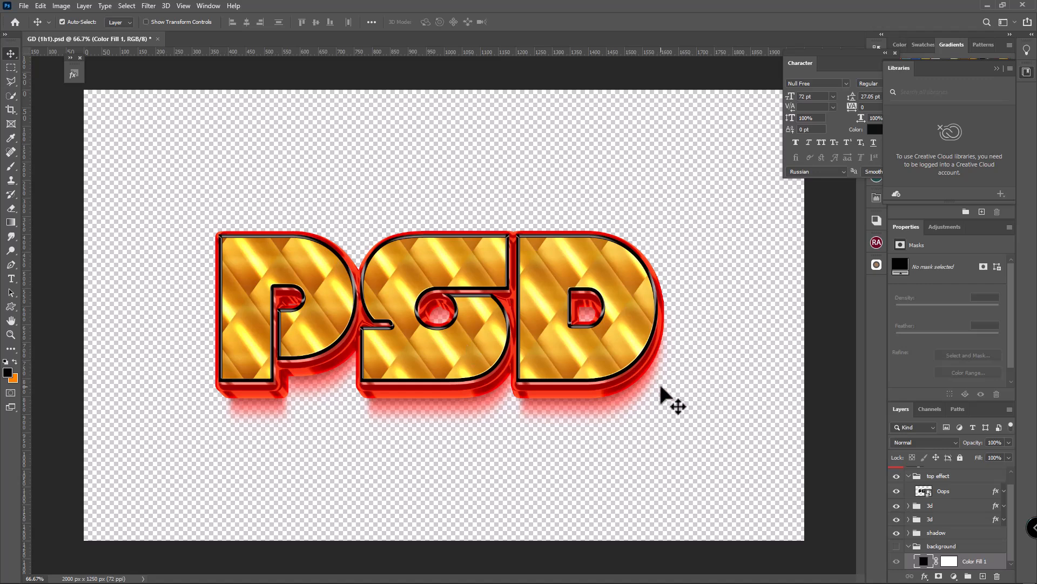
Step: Change the color of the first drop shadow on the shadow group's Shadow layer to near-black #050505
left_click(978, 532)
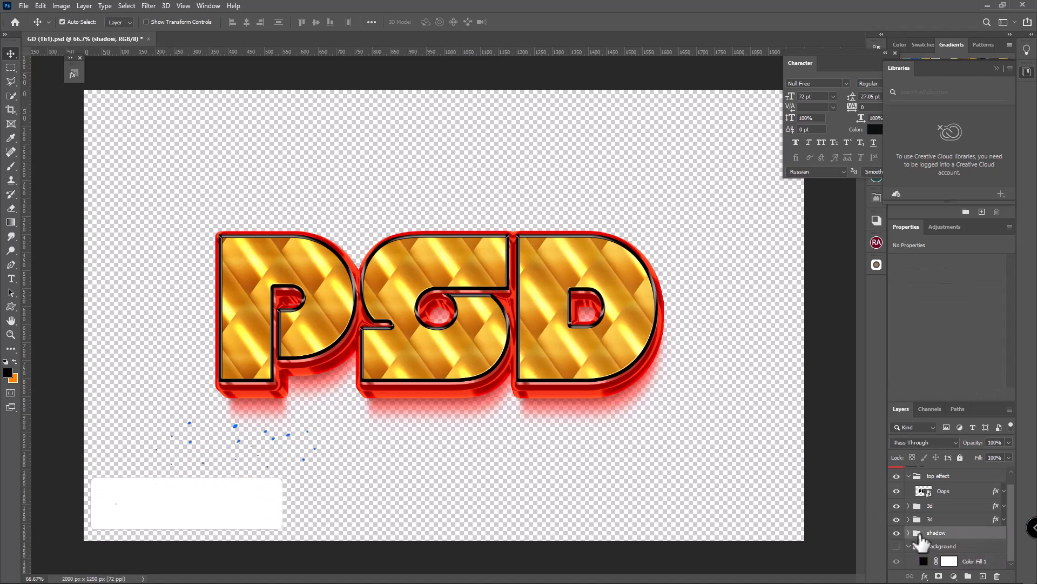
double_click(996, 534)
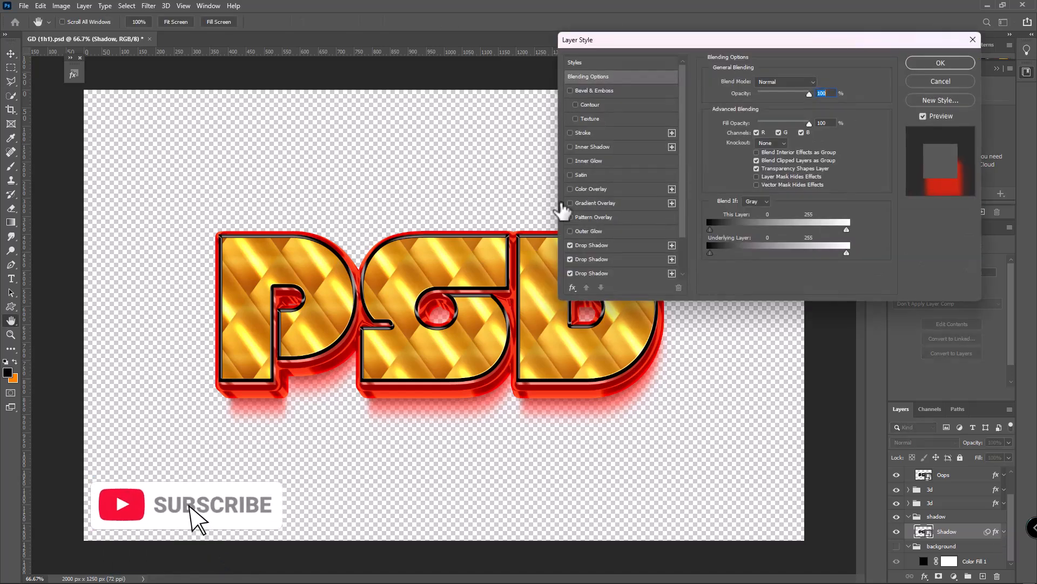
left_click(590, 245)
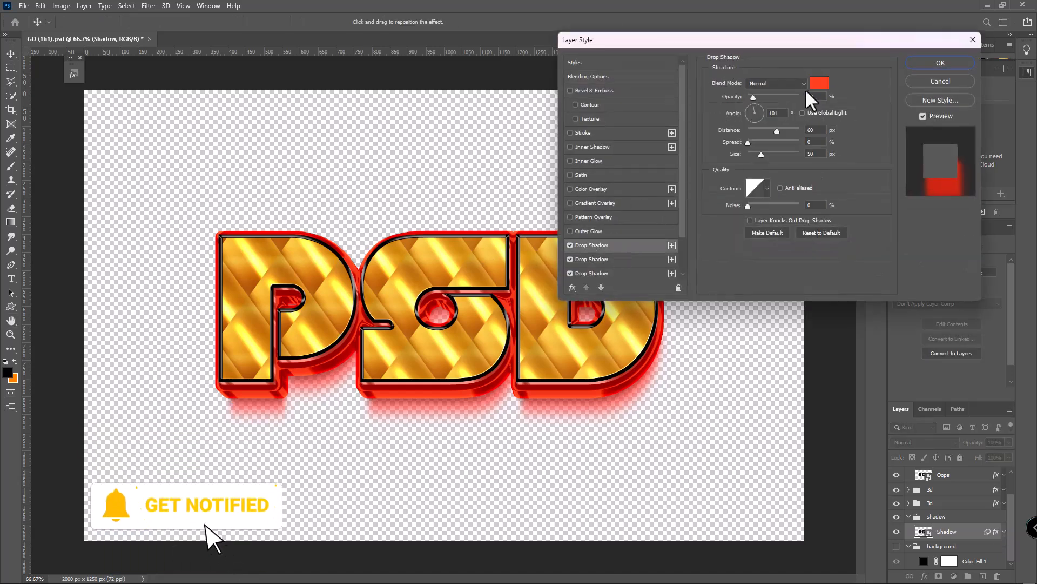
left_click(818, 84)
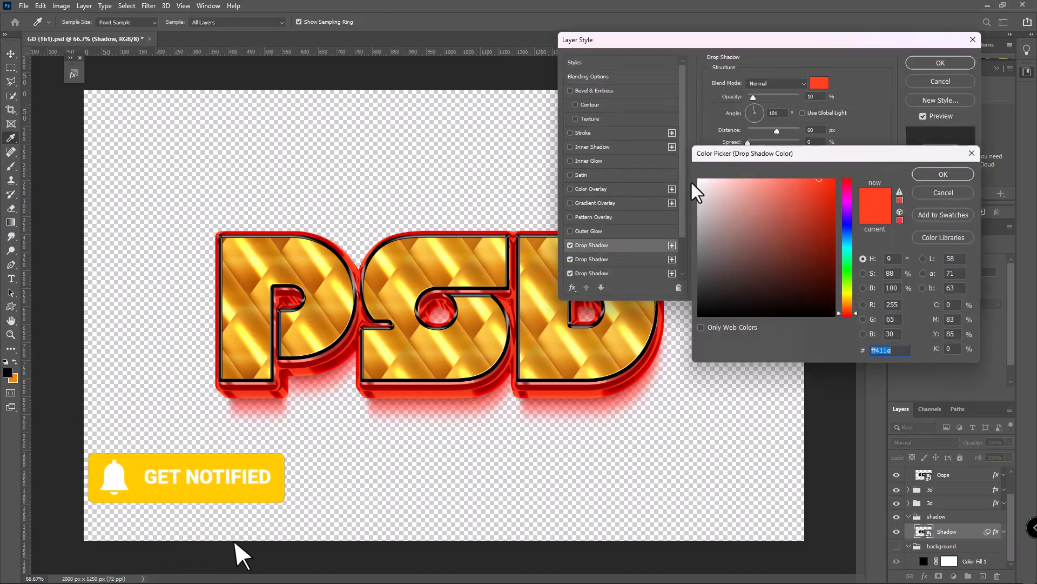
left_click(703, 314)
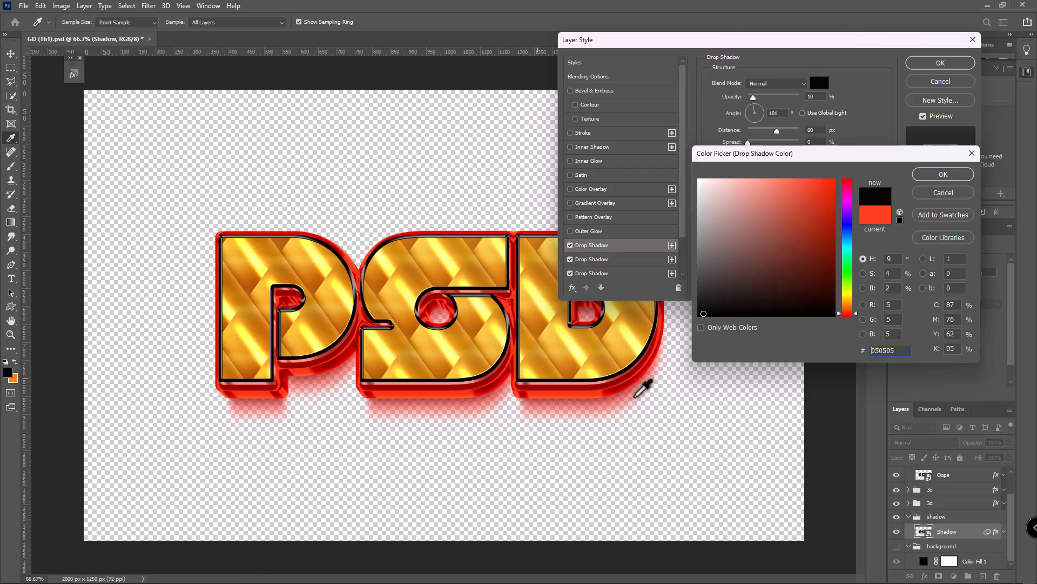
left_click(943, 173)
Step: Recolor the Shadow layer's remaining drop shadows near-black, using #040101 for the last one, and apply the layer style
left_click(620, 259)
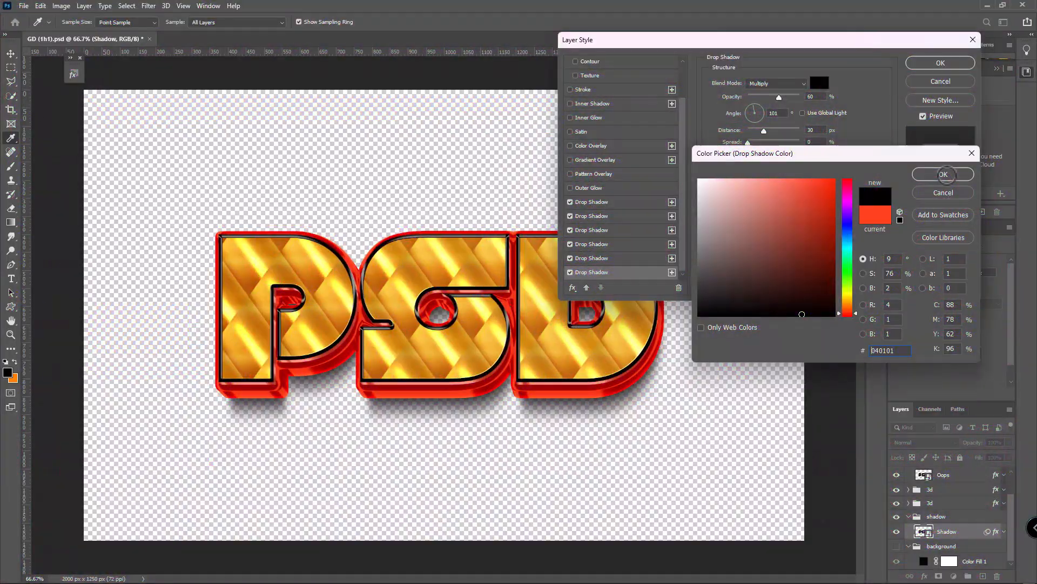
left_click(945, 175)
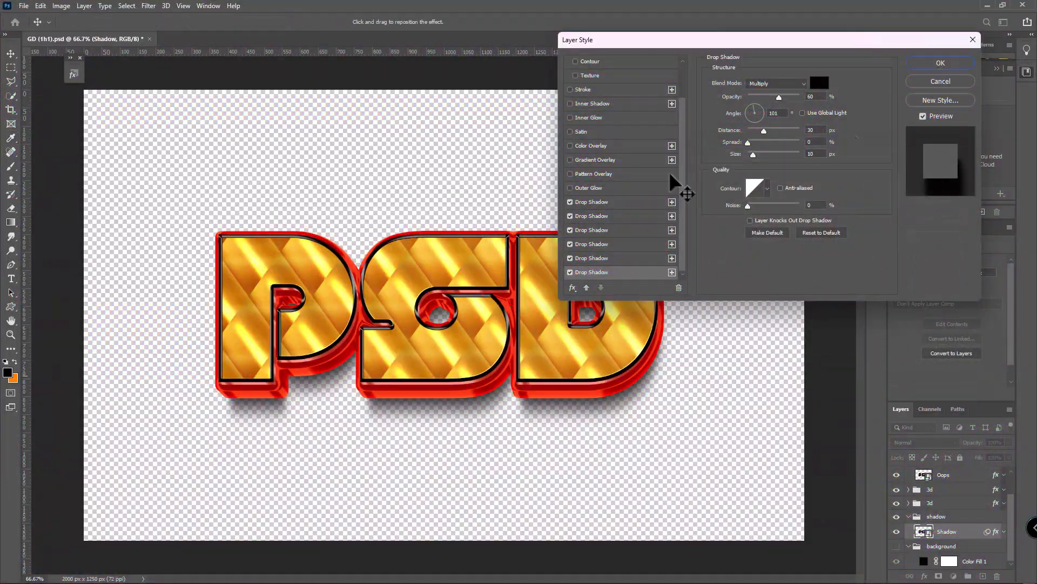
left_click(941, 65)
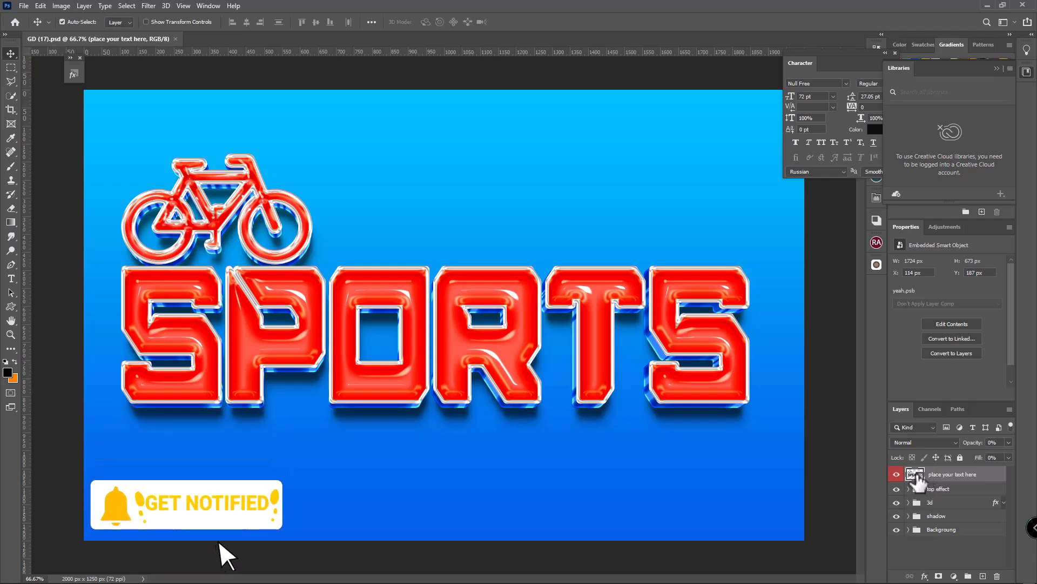
Step: In the "place your text here" smart object, hide the Bicycle 1 layer and draw a Runner10 - Geb shape about 412 × 541 px above SPORTS
double_click(915, 476)
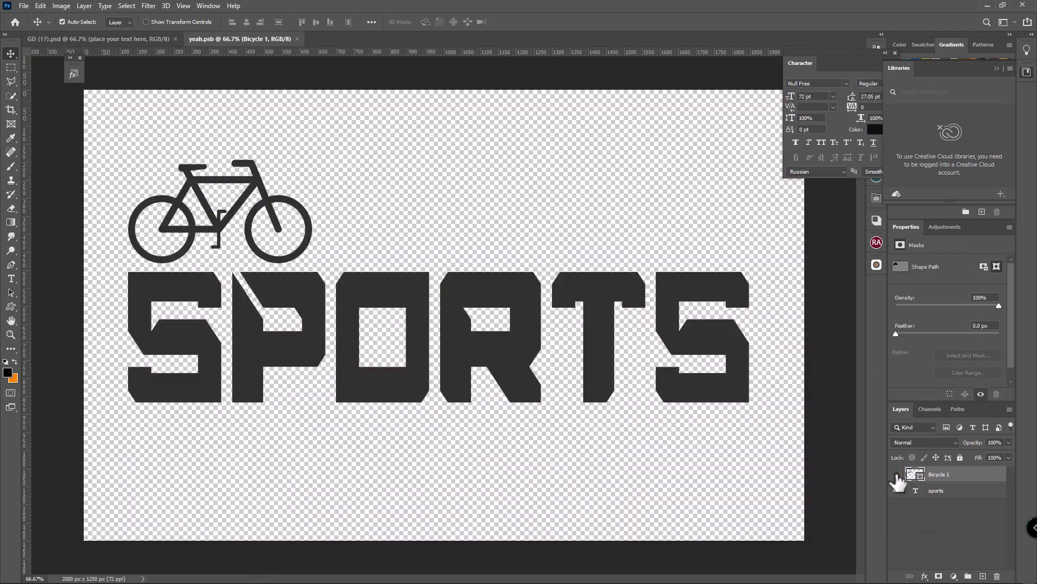
left_click(897, 474)
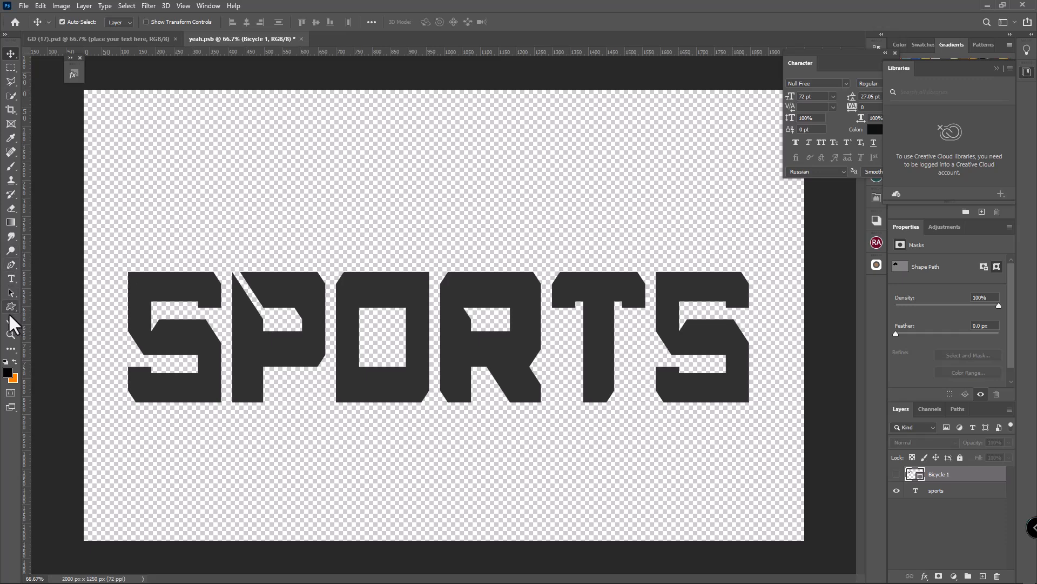
left_click(9, 309)
right_click(234, 197)
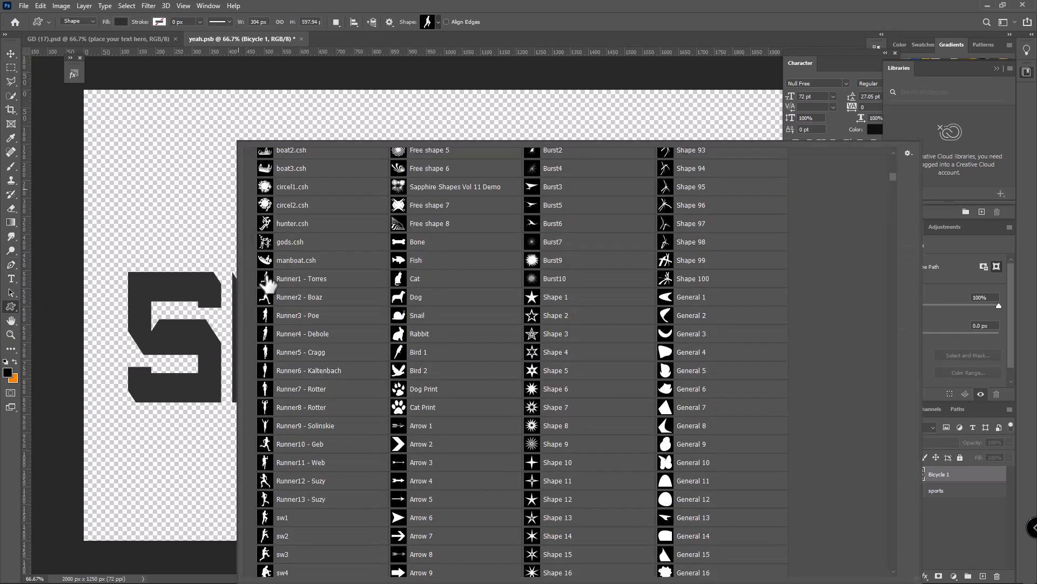
left_click(278, 447)
left_click_drag(185, 135, 259, 233)
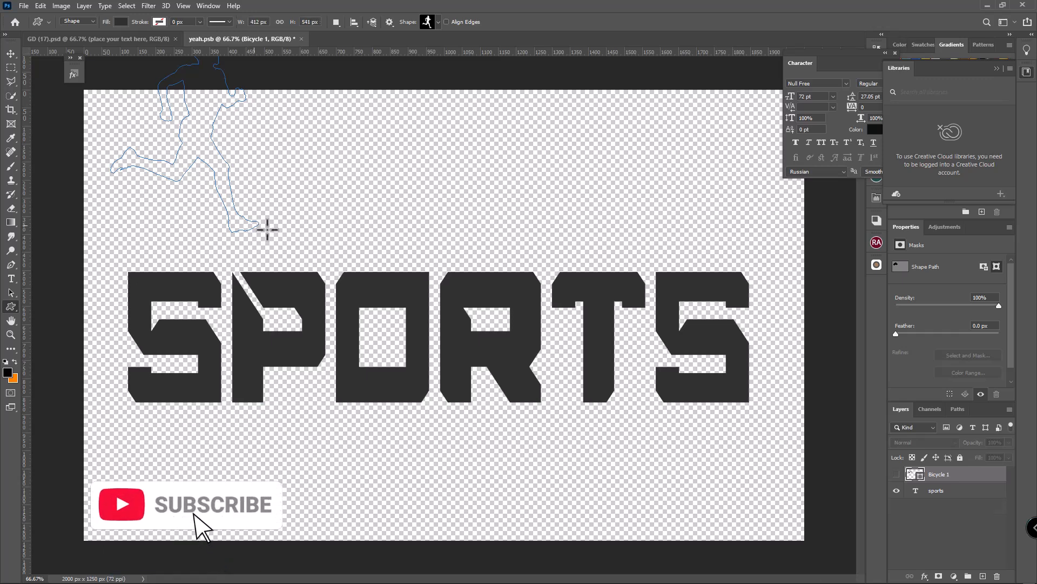
left_click(11, 54)
left_click_drag(215, 118, 214, 156)
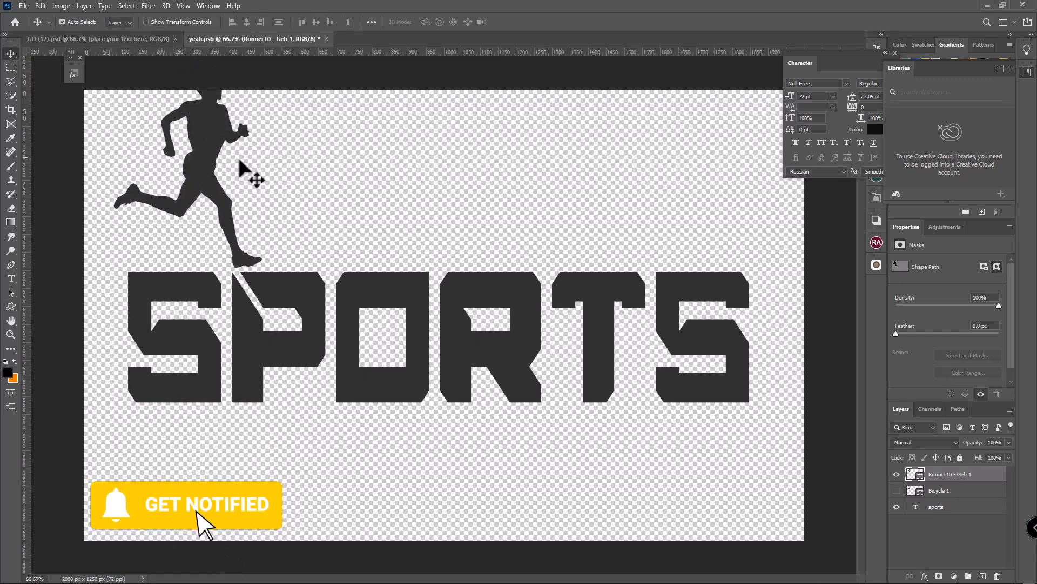
Step: Scale the sports text layer to about 88.21% and shift it right to free space in front of the word
left_click(948, 507)
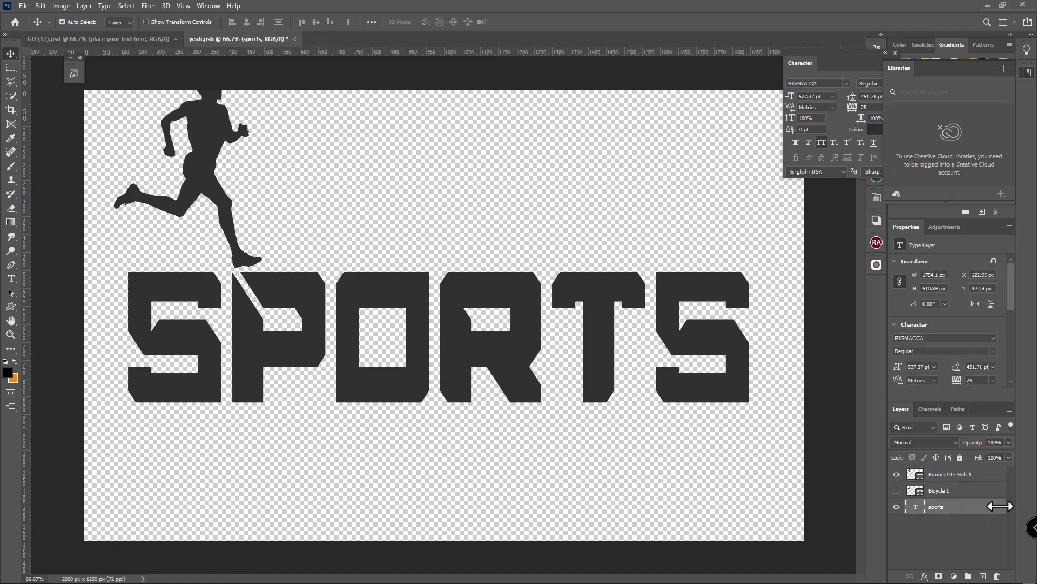
left_click(40, 6)
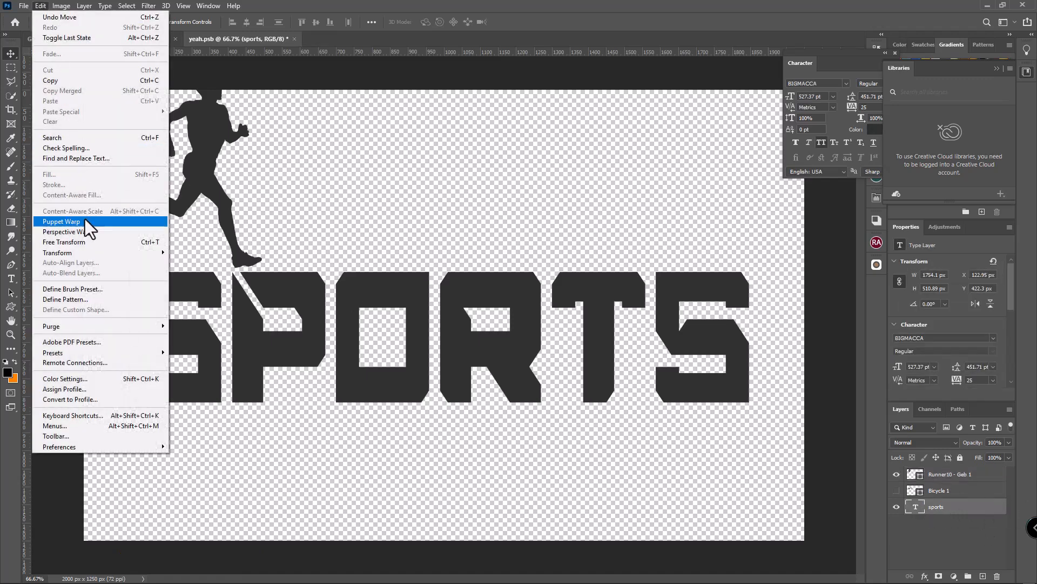
left_click(89, 244)
left_click_drag(128, 333, 202, 333)
left_click_drag(558, 348, 587, 350)
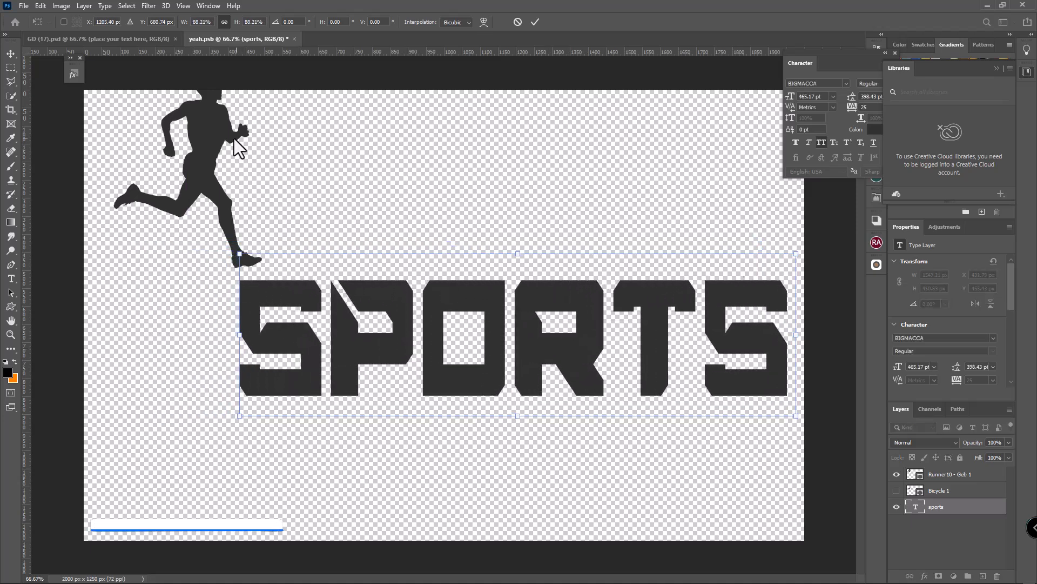
key("Return")
Step: Move the runner to the space in front of SPORTS, and save and close yeah.psb
left_click_drag(209, 128, 187, 275)
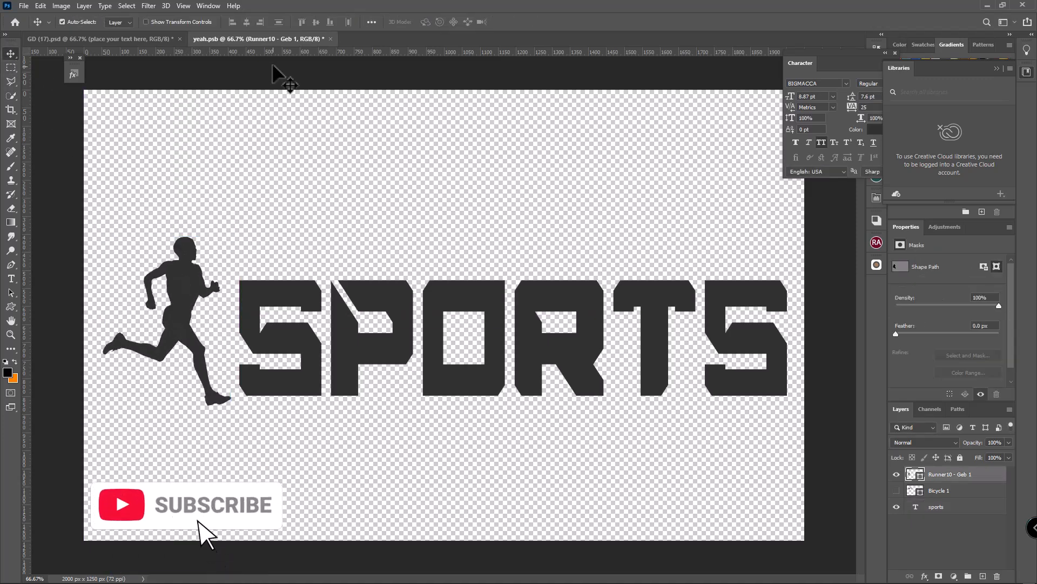
left_click(330, 39)
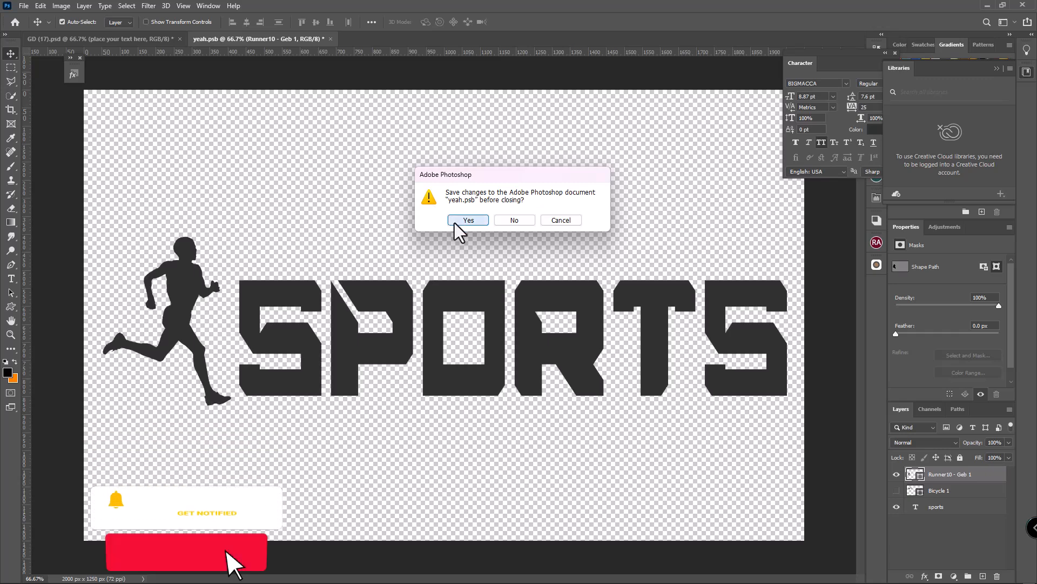
left_click(468, 220)
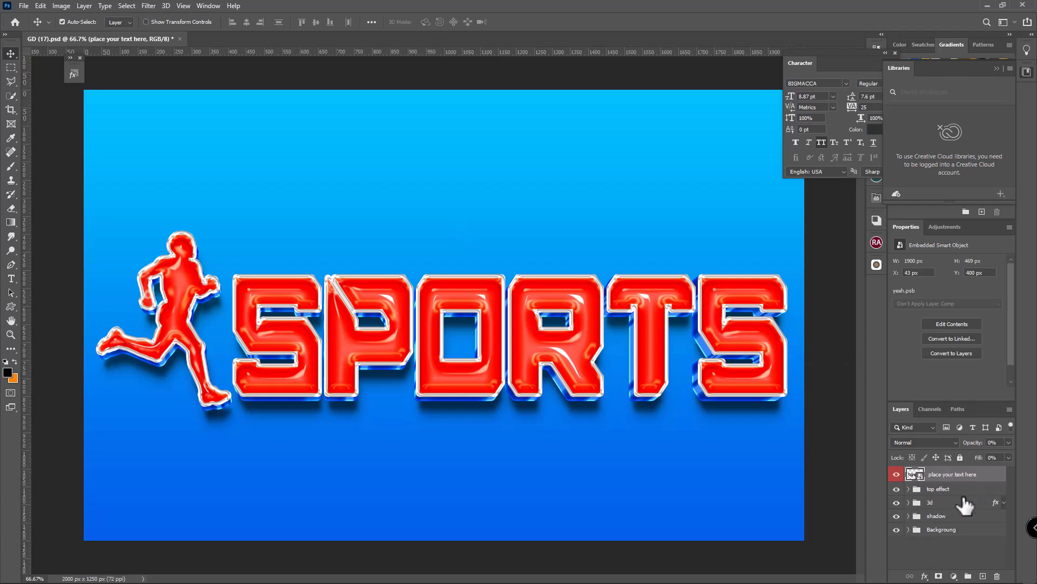
Step: Try orange #fca204 and green #04fc5b as the Stroke color of the Sport copy 17 layer in the top effect group
left_click(997, 508)
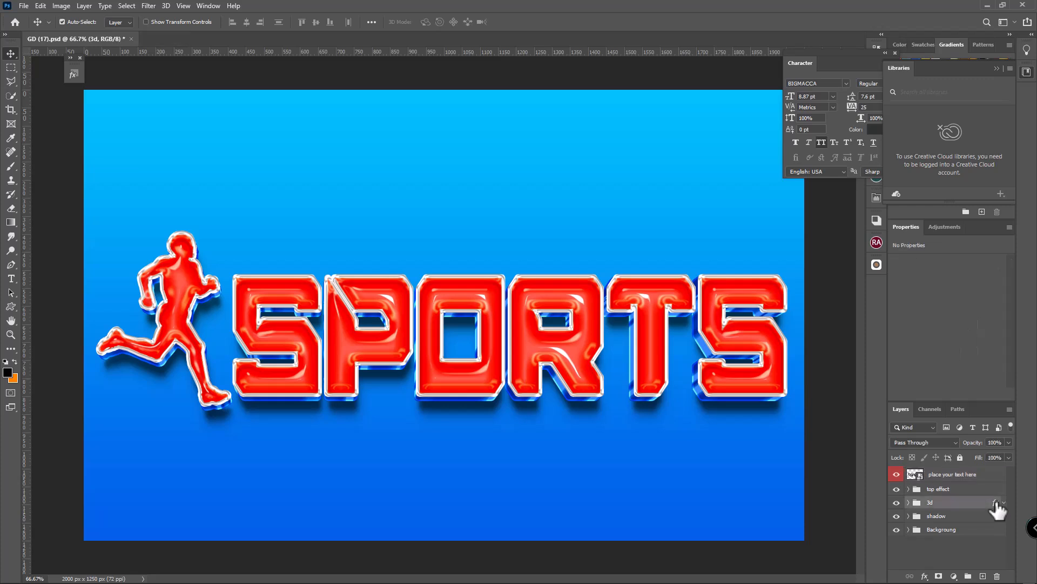
left_click(909, 488)
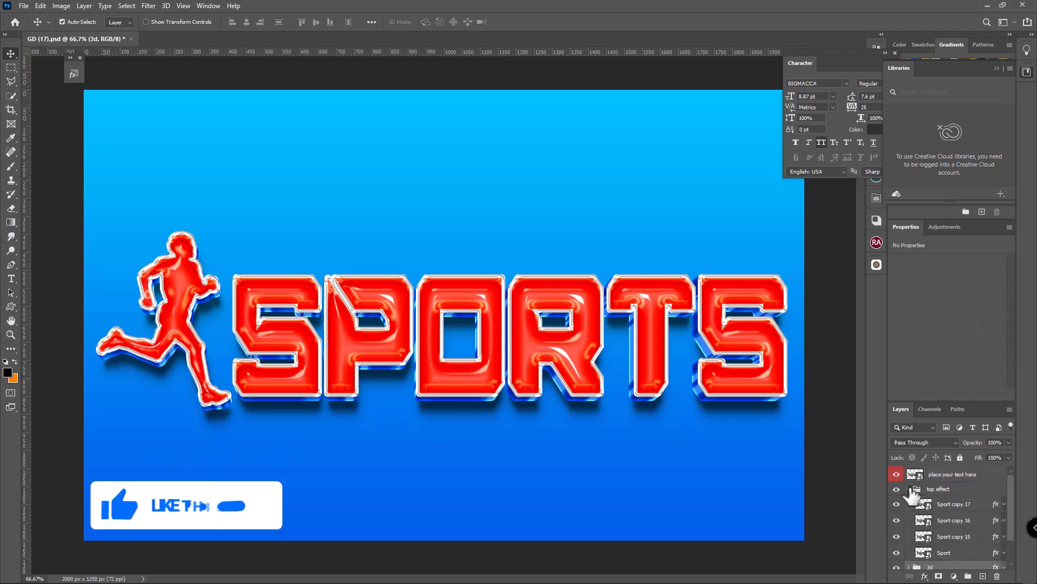
double_click(996, 504)
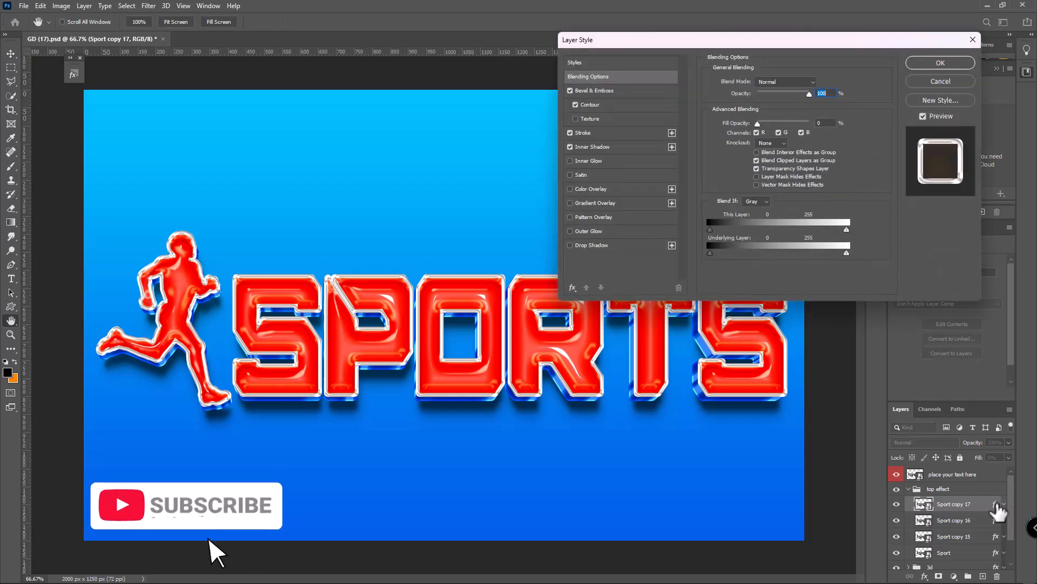
left_click(589, 145)
left_click(579, 132)
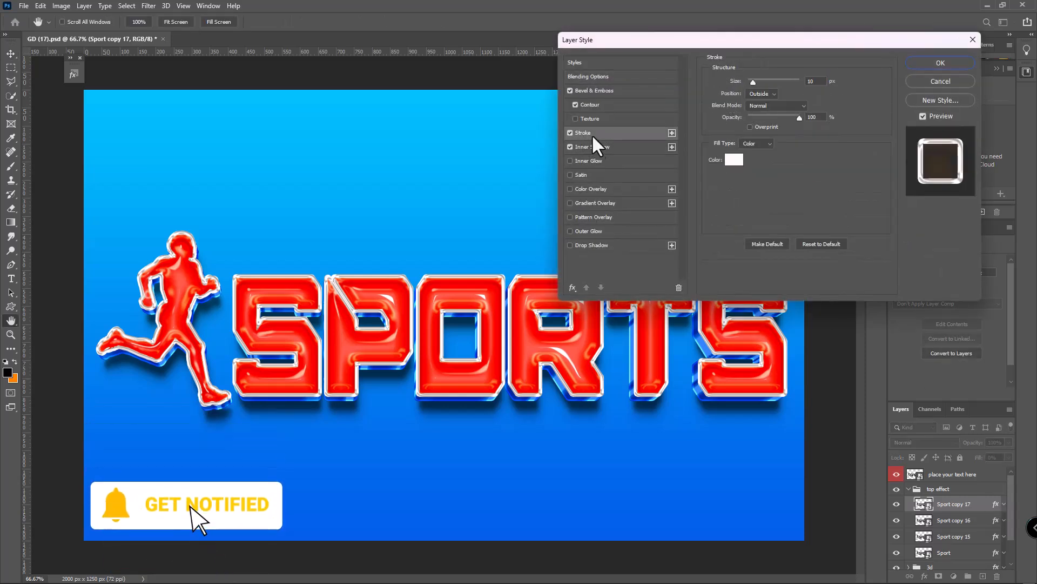
left_click(733, 160)
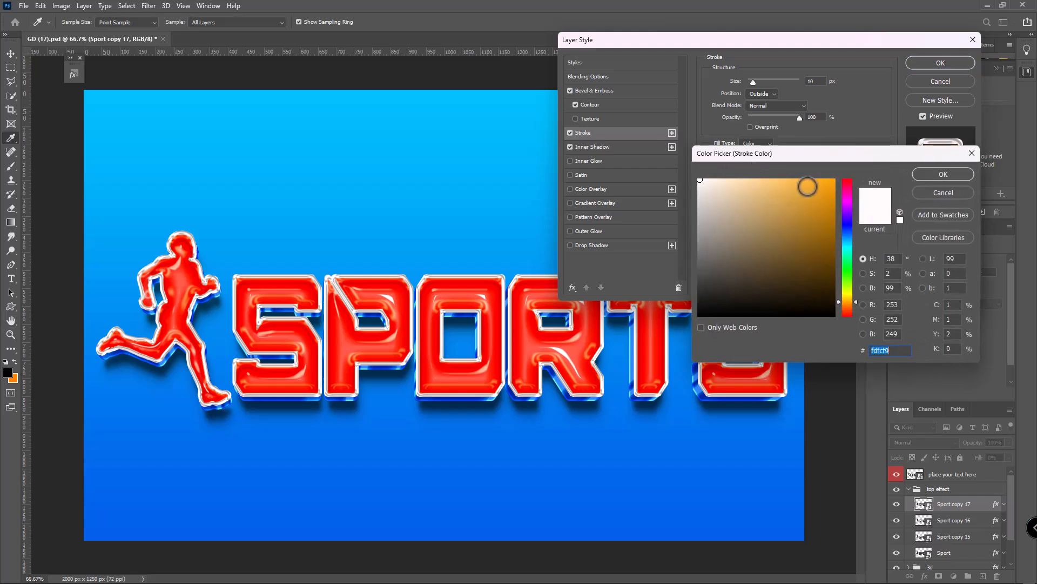
left_click(834, 181)
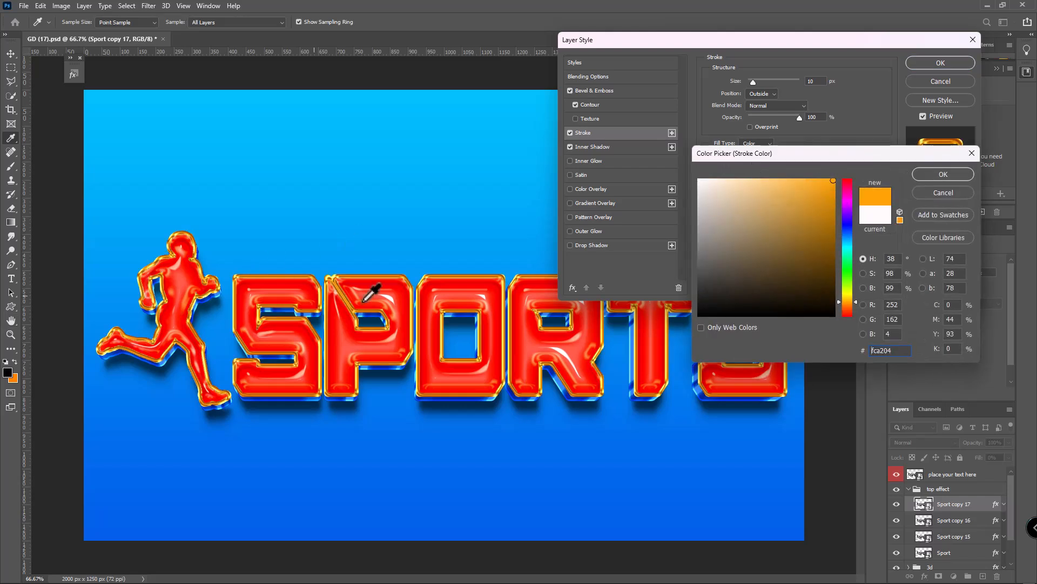
left_click_drag(846, 204, 850, 261)
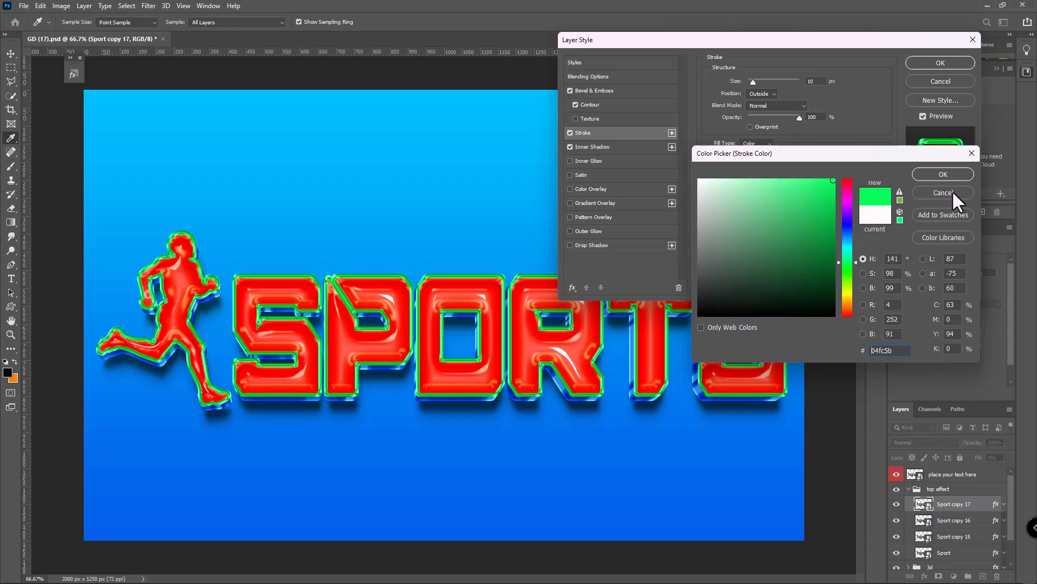